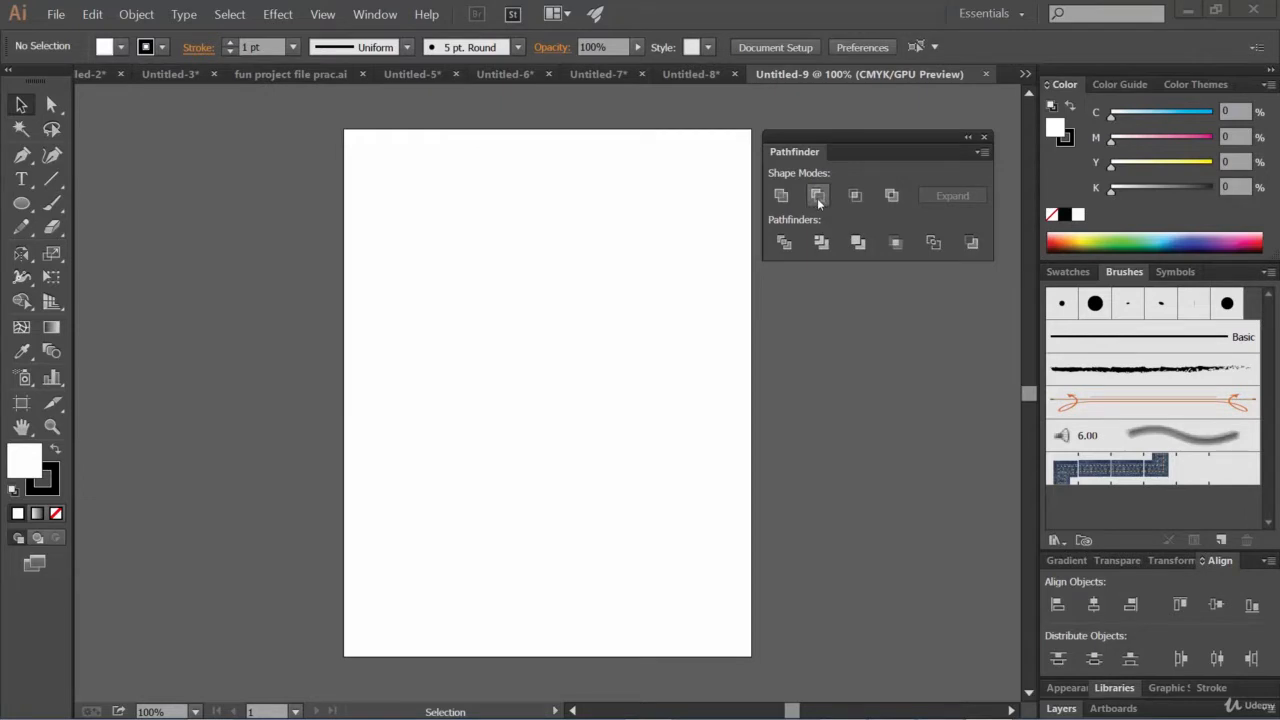
Draw two overlapping rectangles, the second offset down and to the right of the first
click(22, 203)
click(95, 205)
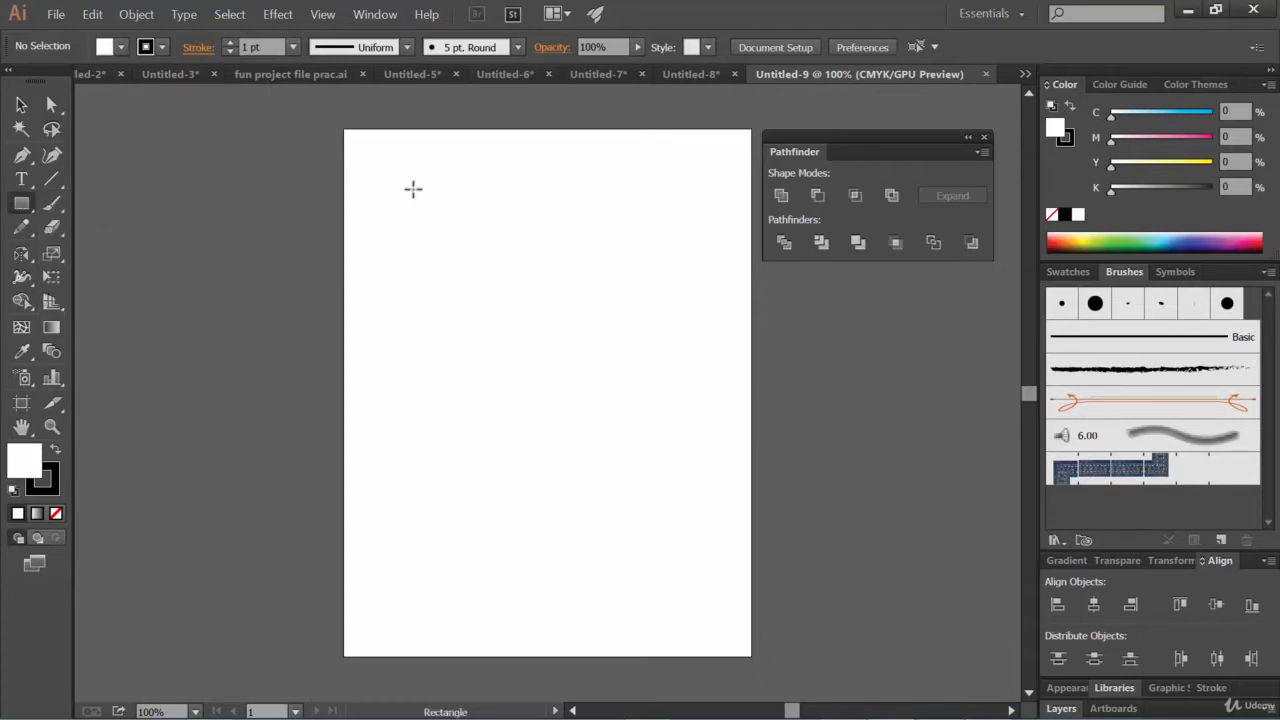
drag(397, 183, 547, 288)
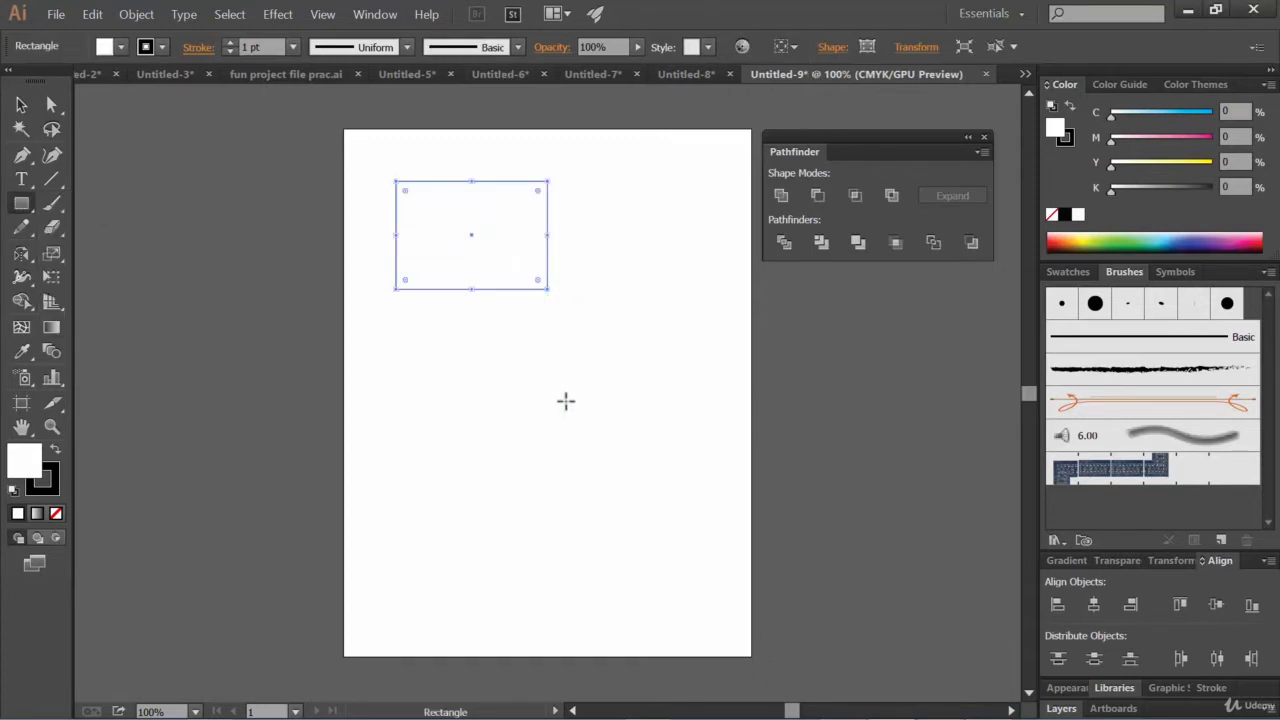
drag(500, 243, 616, 346)
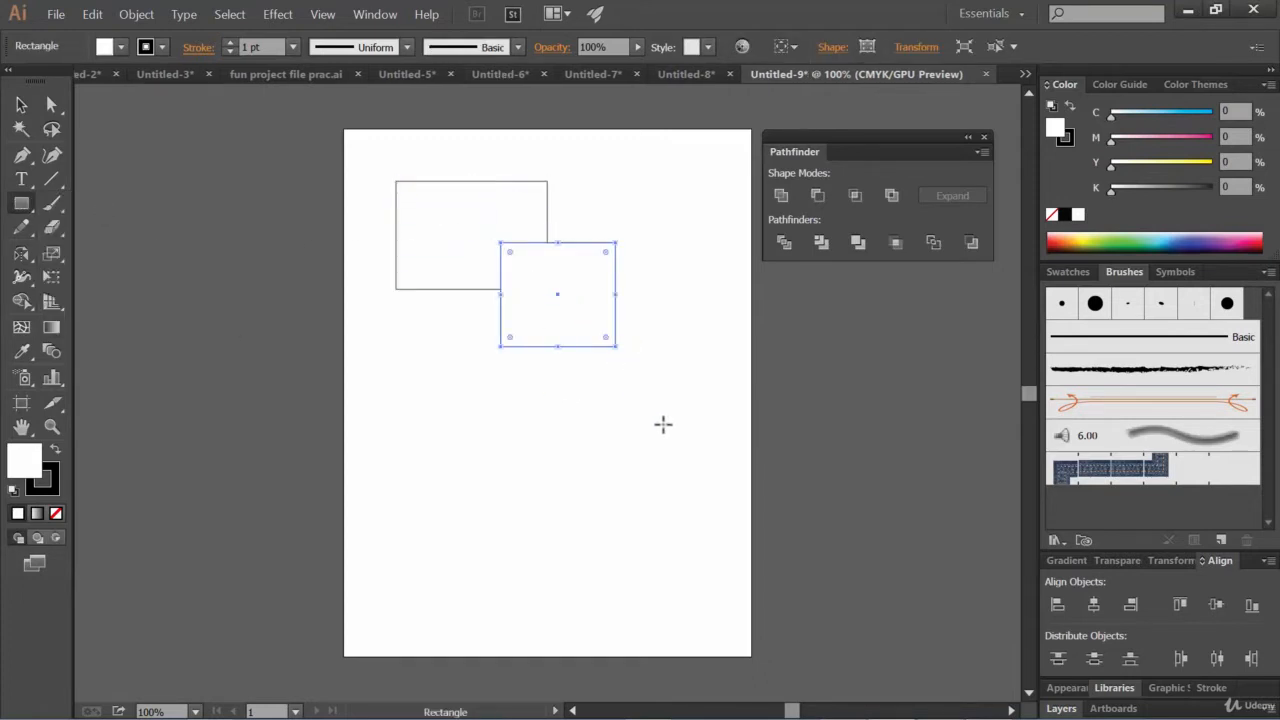
Select both rectangles and fill them with orange
click(21, 105)
drag(671, 284, 430, 236)
click(120, 47)
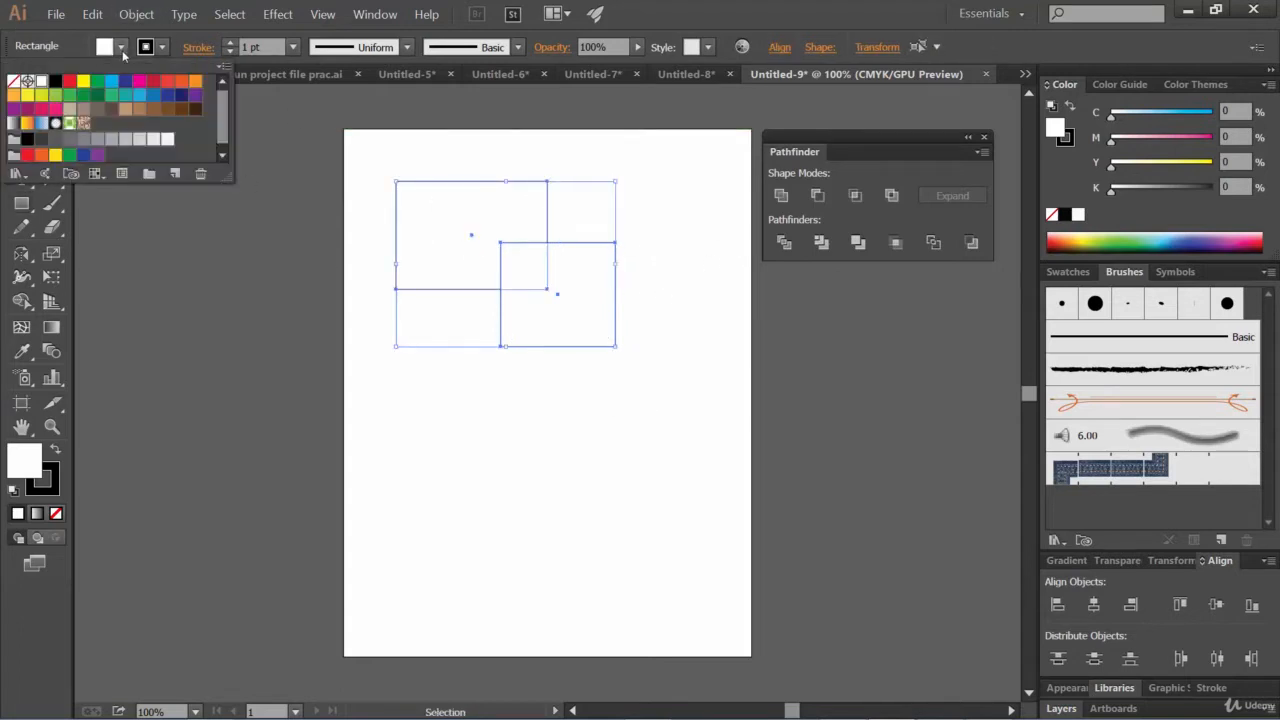
click(180, 90)
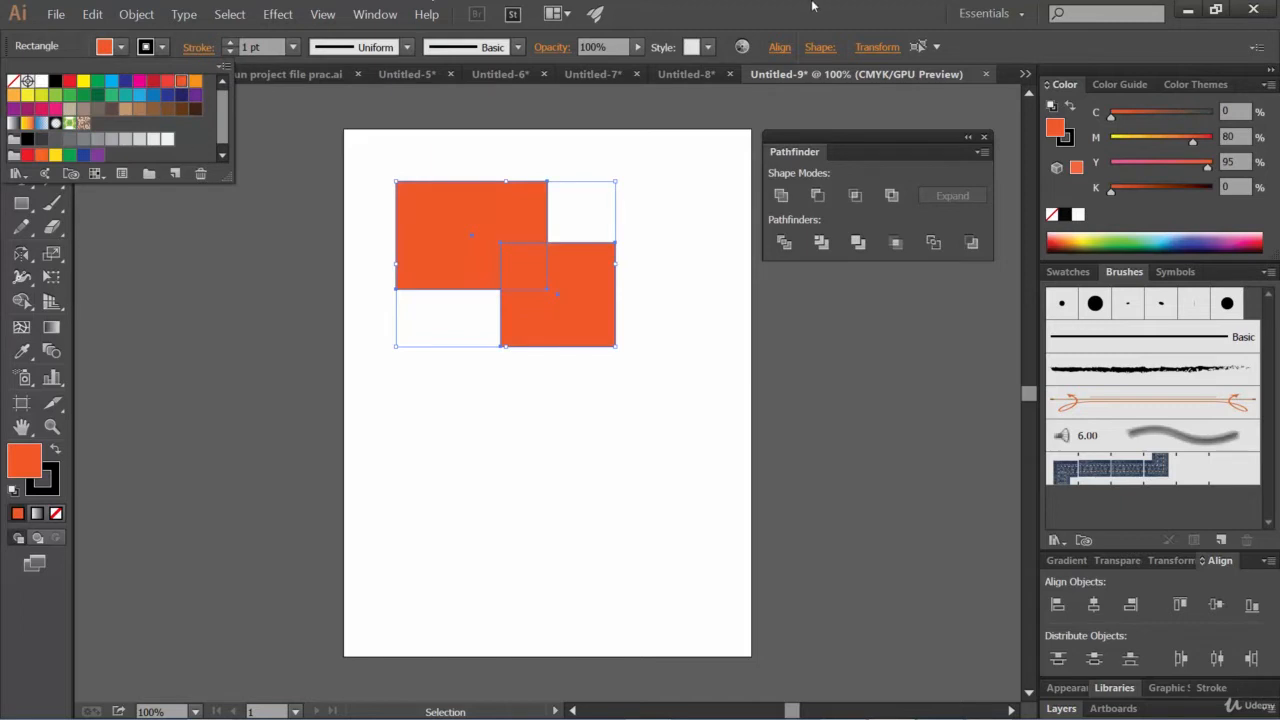
click(813, 6)
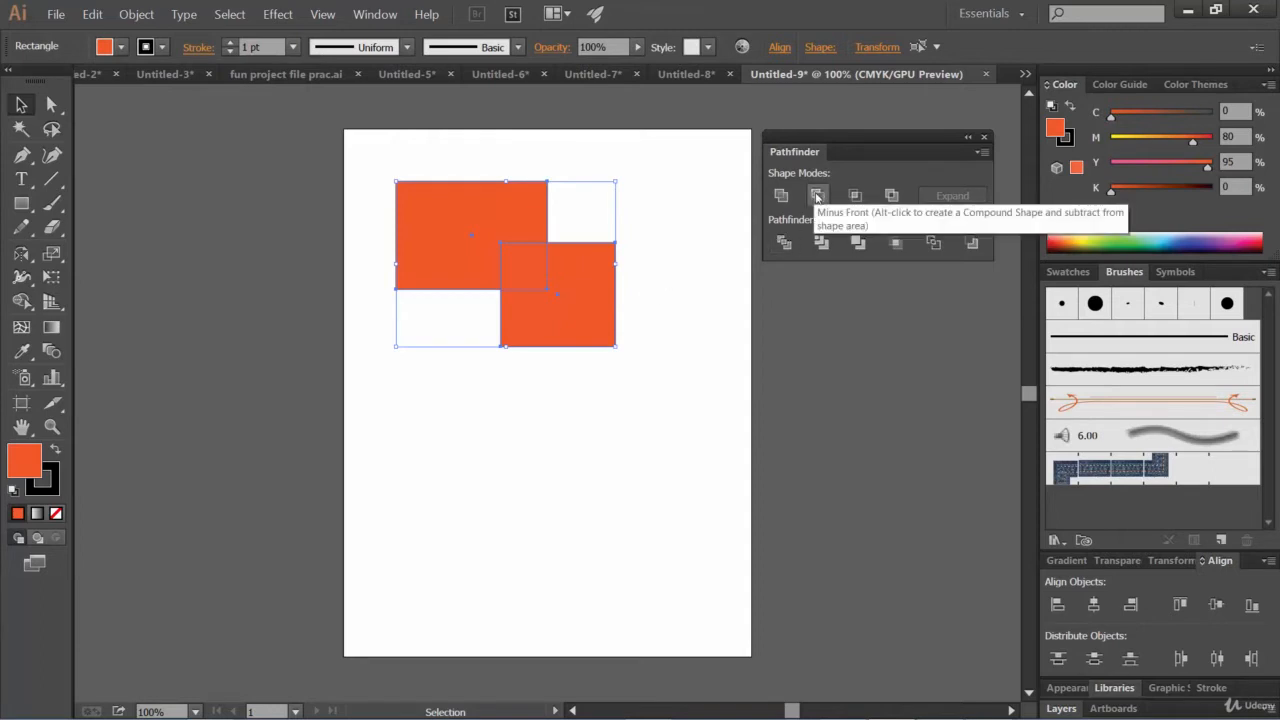
Apply Minus Front to the two rectangles, then undo it while keeping the orange fill
click(817, 195)
click(572, 366)
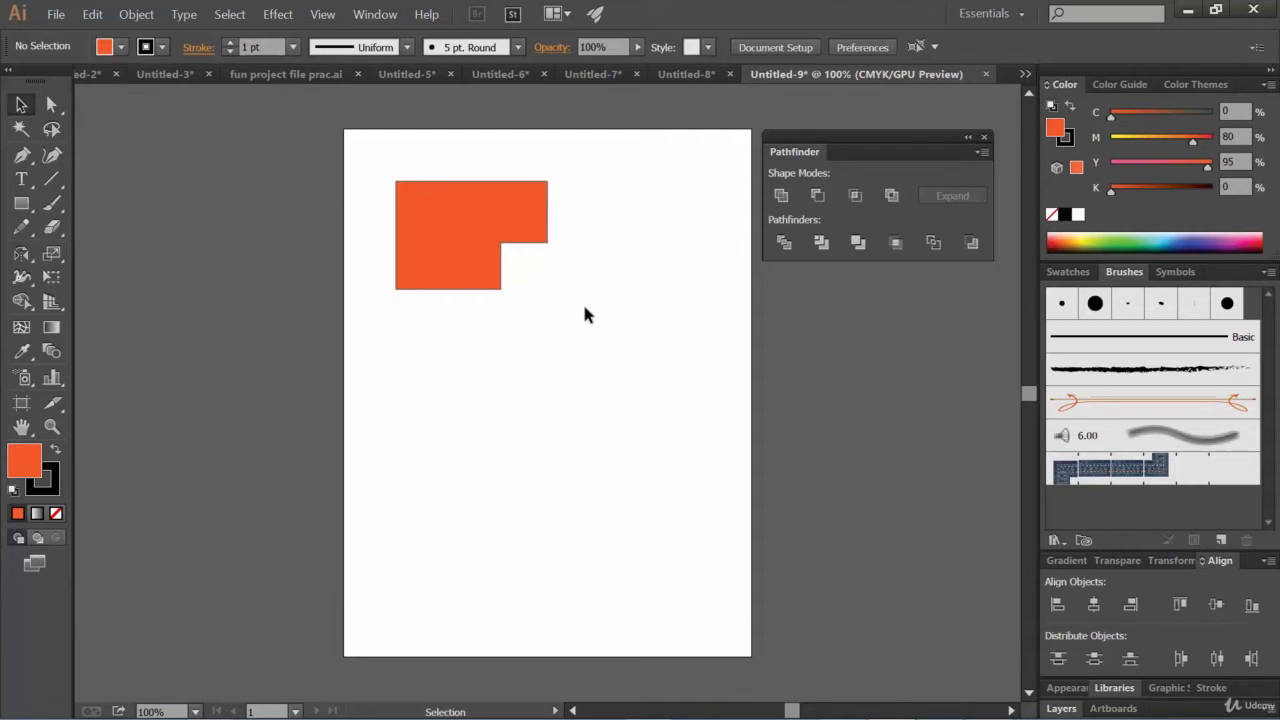
key(ctrl+z)
key(ctrl+z)
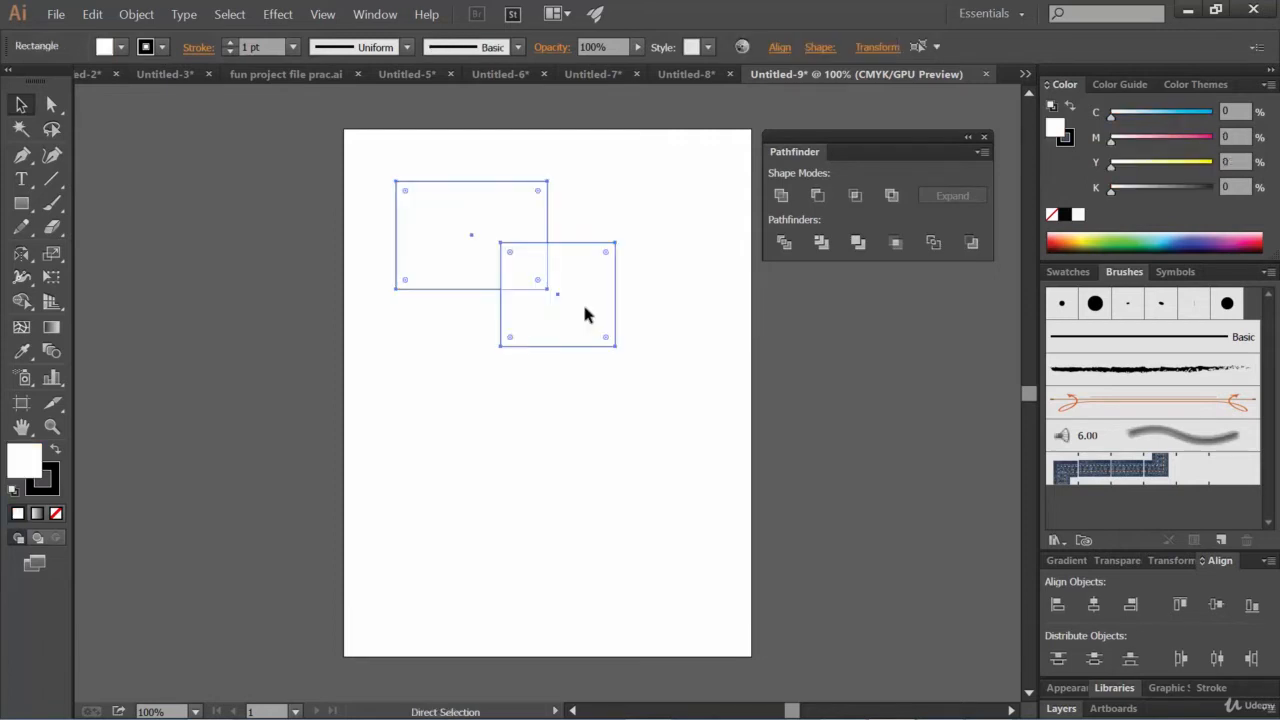
click(92, 14)
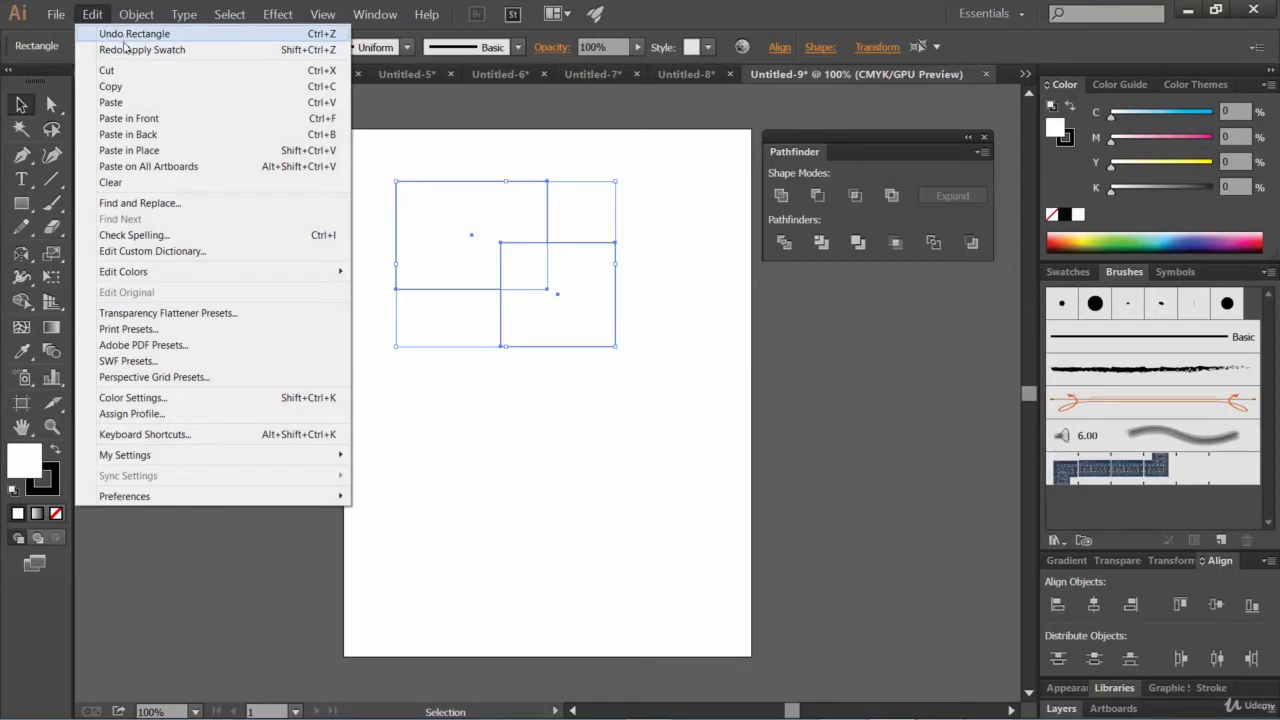
click(135, 49)
click(650, 400)
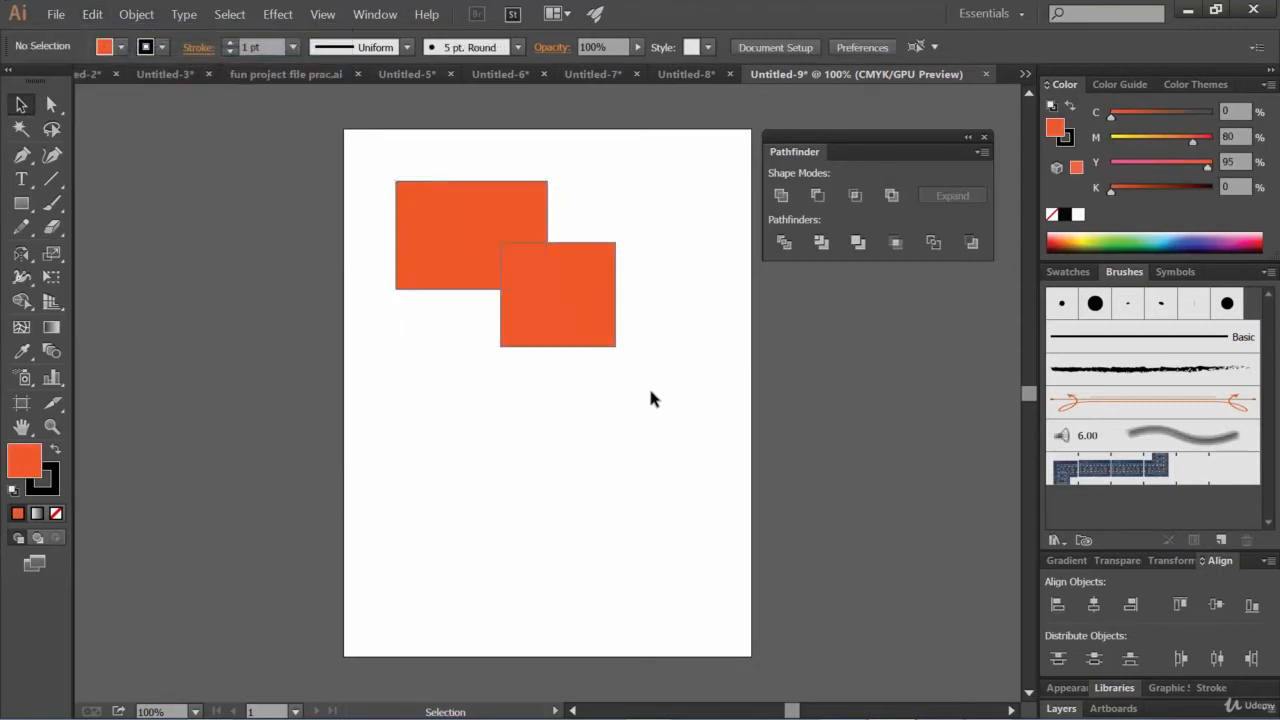
Bring the upper-left rectangle to the front with Arrange > Bring to Front
click(446, 225)
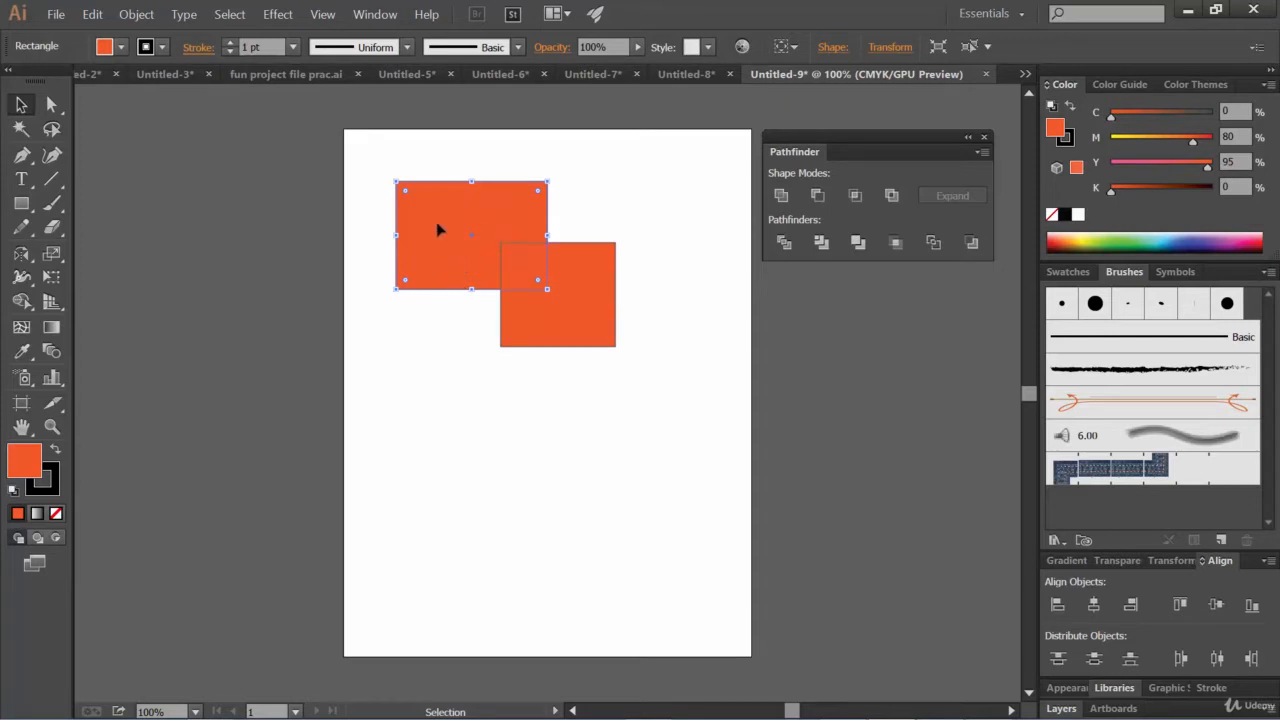
click(136, 14)
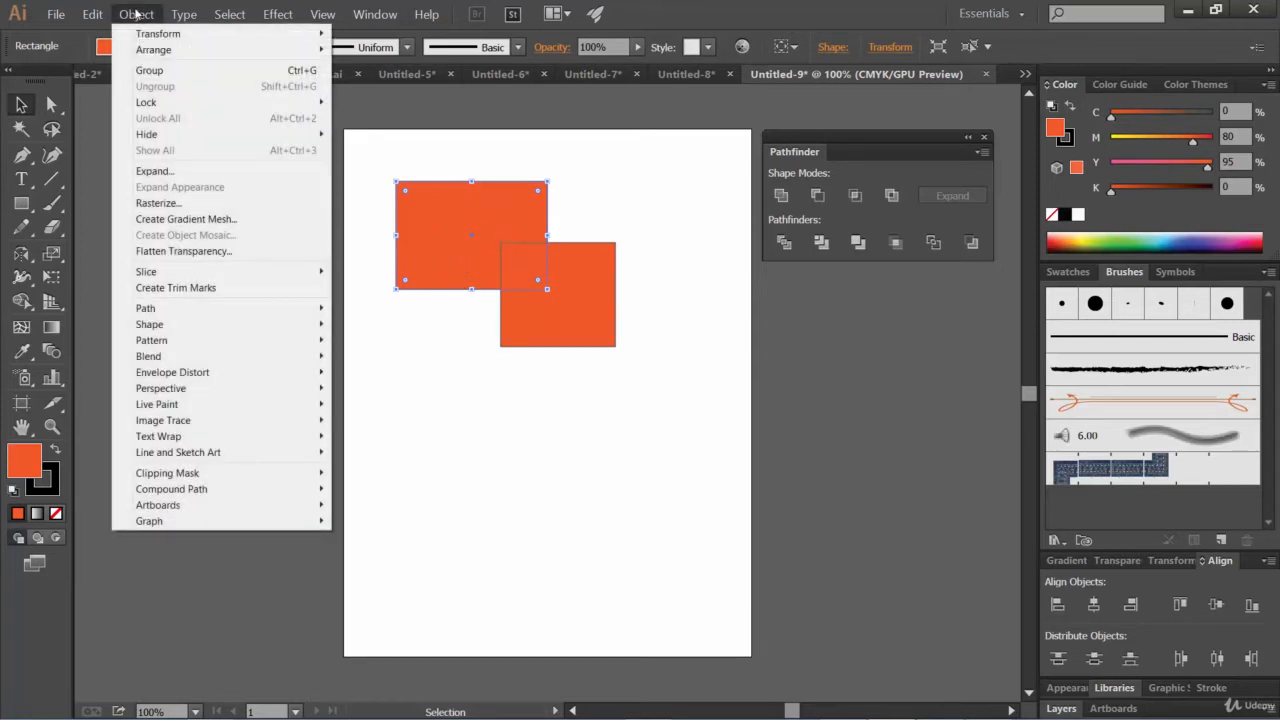
mouse_move(158, 50)
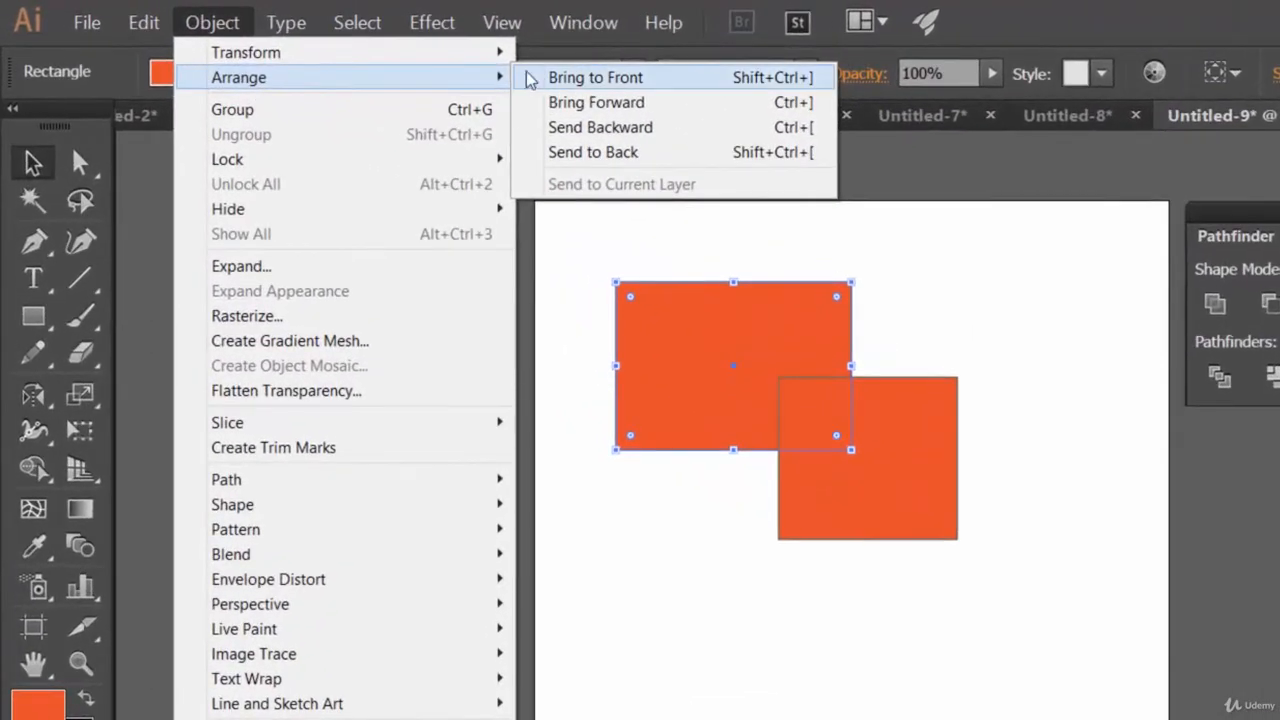
click(535, 78)
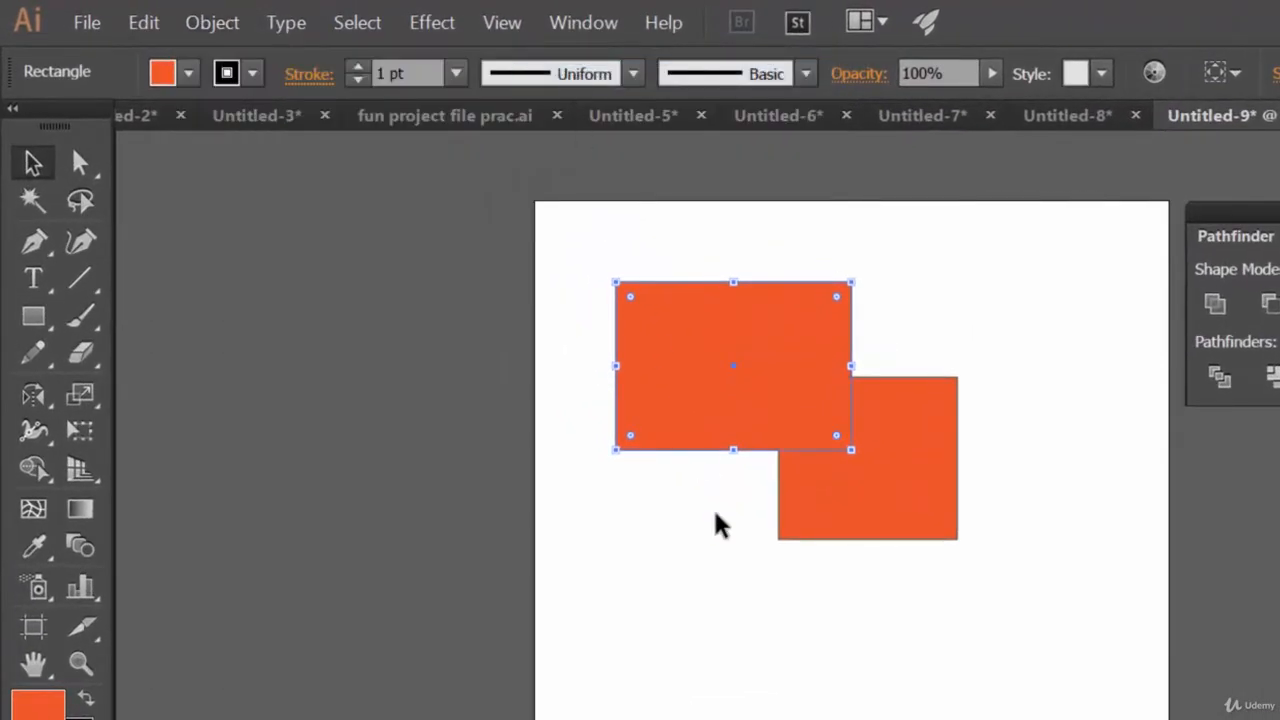
click(212, 22)
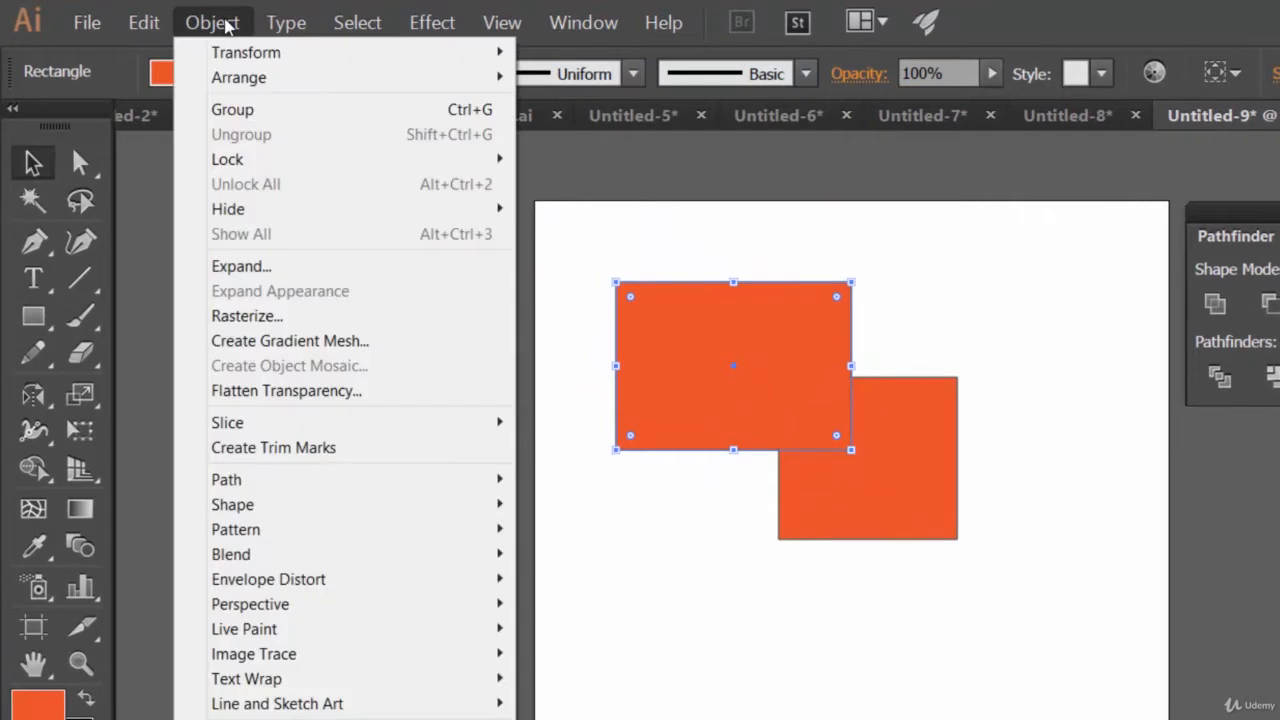
click(998, 316)
click(749, 320)
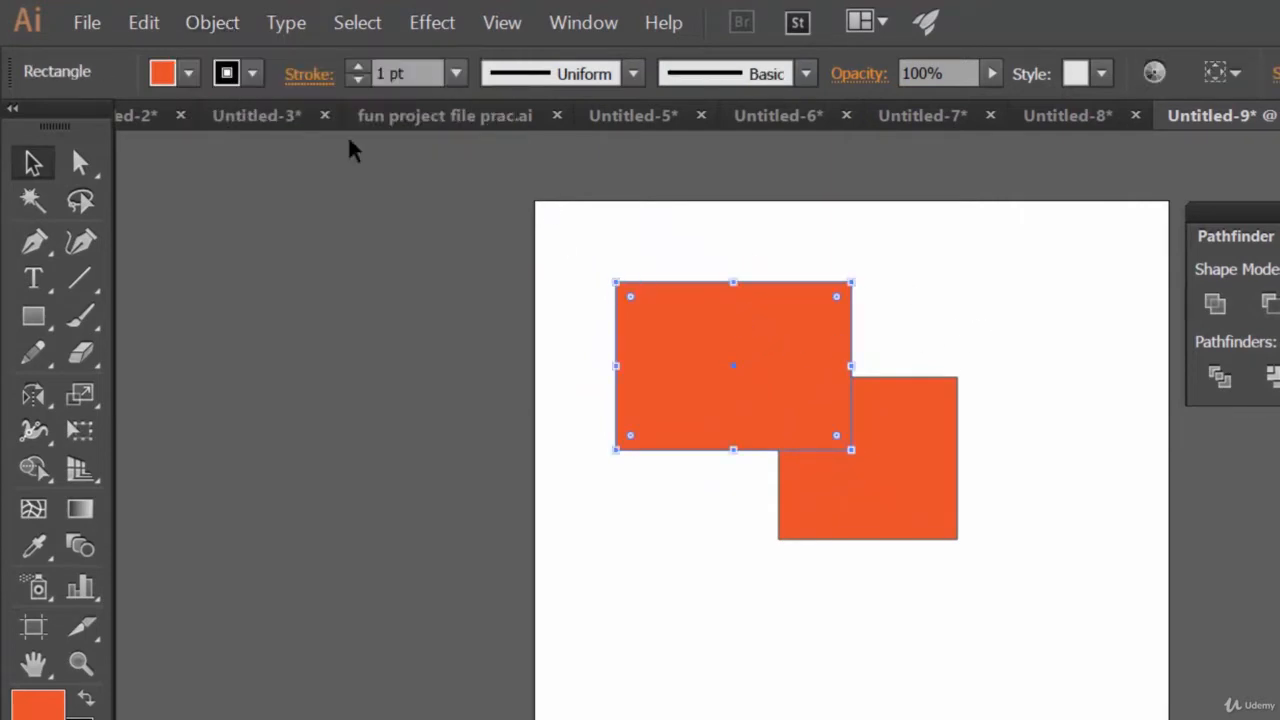
click(212, 22)
mouse_move(268, 87)
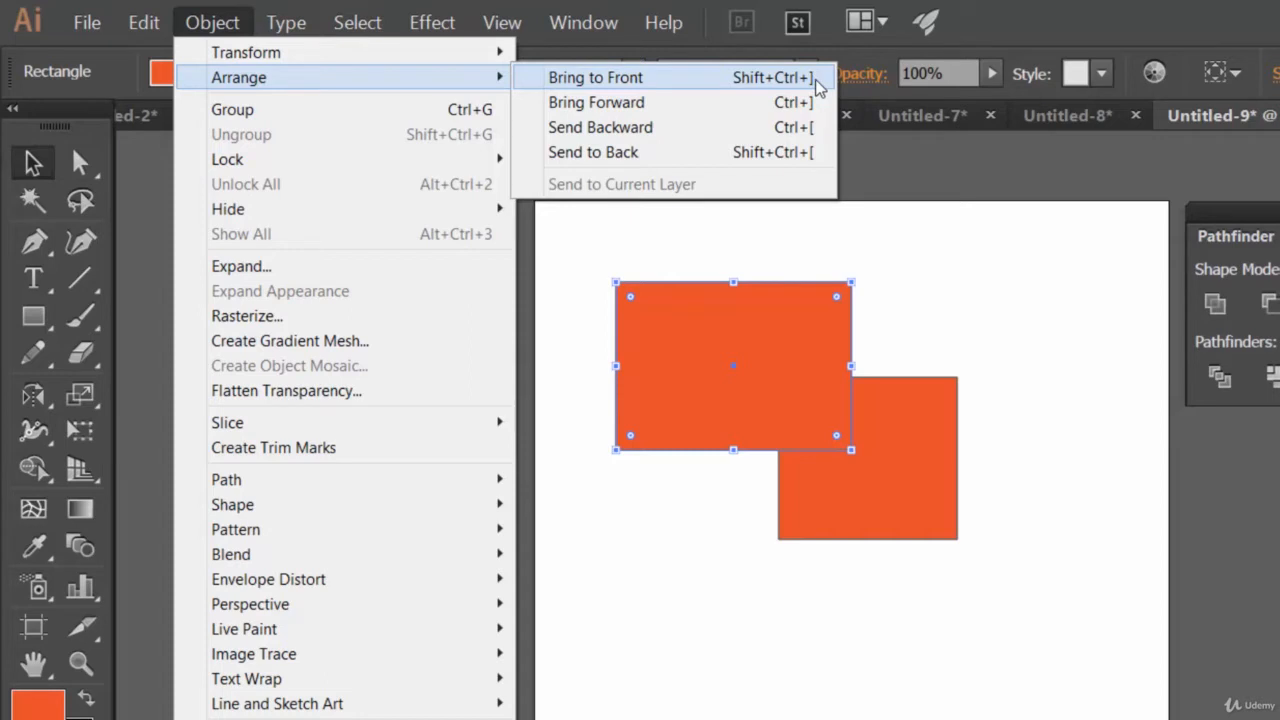
click(1066, 360)
click(1066, 360)
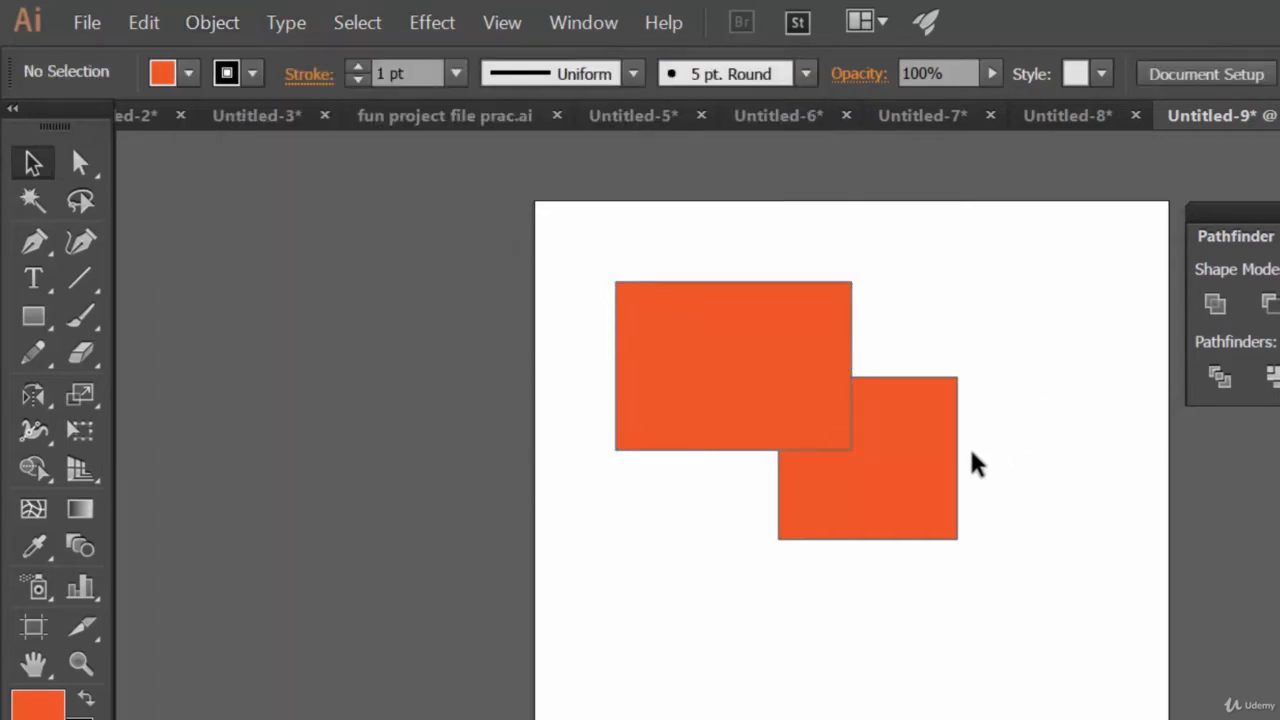
Select both rectangles and subtract the front upper-left one from the lower one with Minus Front
drag(1036, 491, 690, 365)
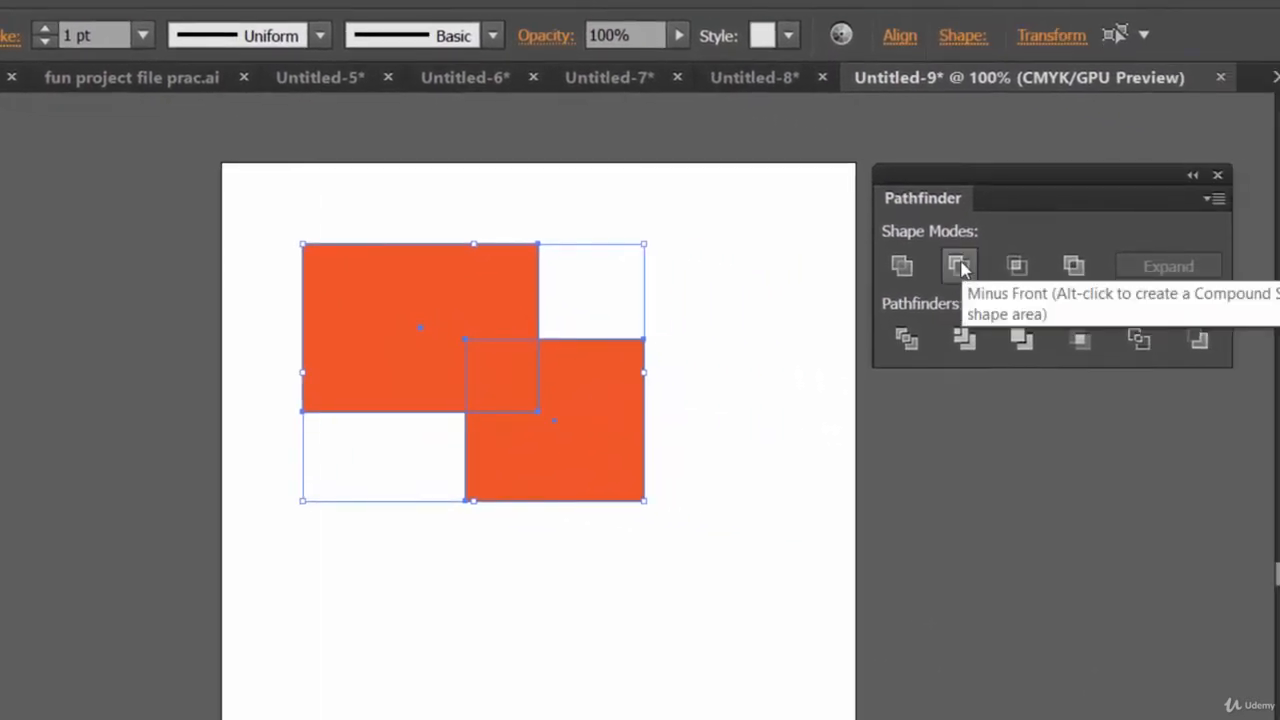
click(958, 266)
click(817, 424)
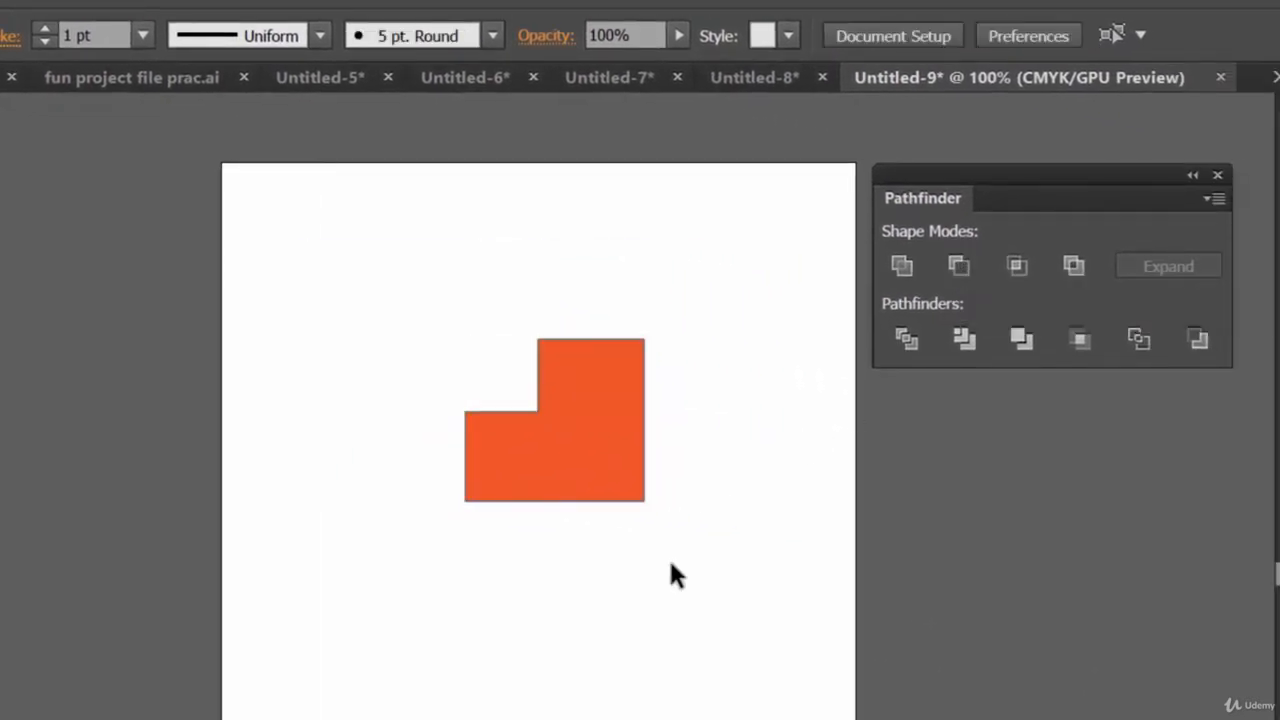
Move the resulting shape up and left, then undo back to the two separate rectangles
drag(620, 423, 472, 457)
drag(468, 465, 589, 392)
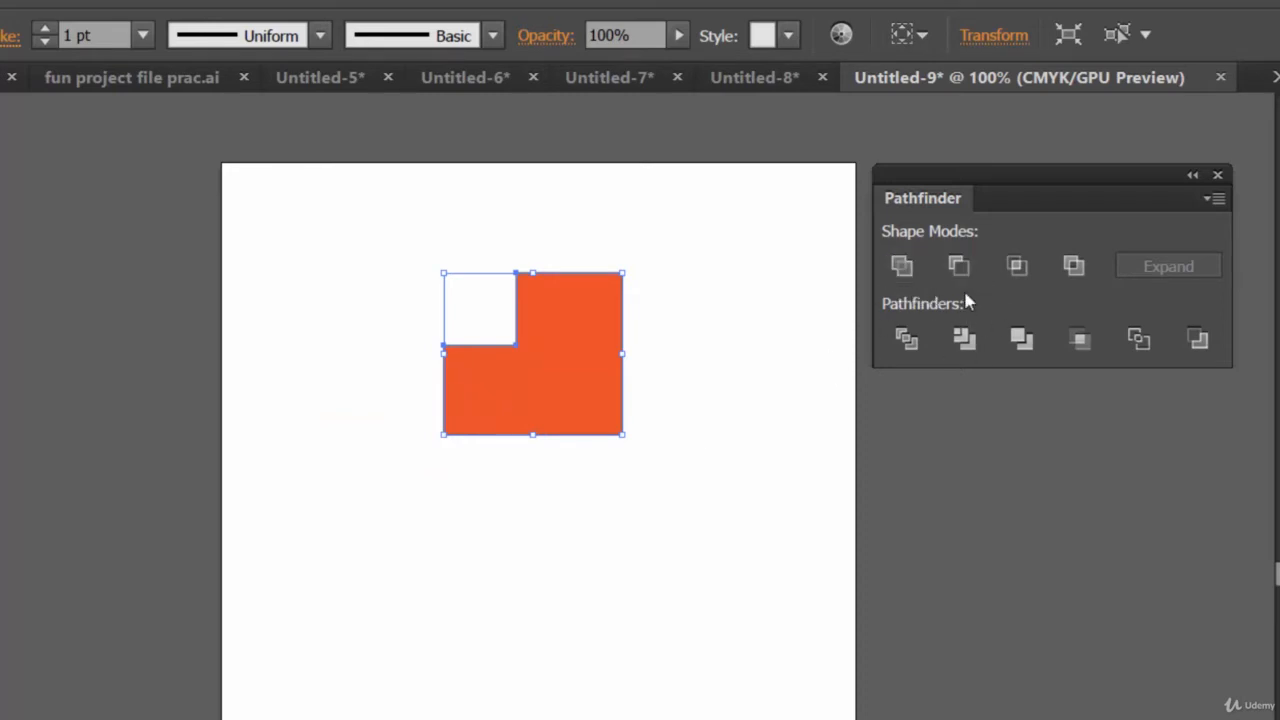
click(697, 480)
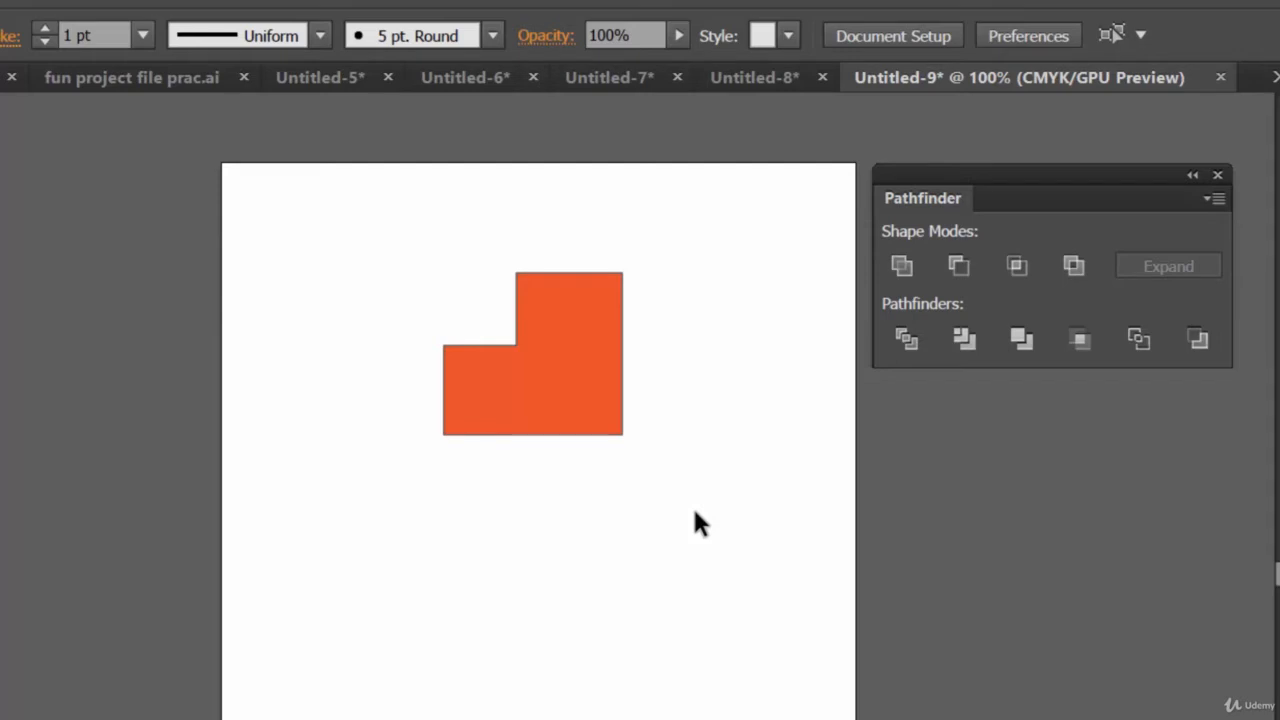
click(603, 372)
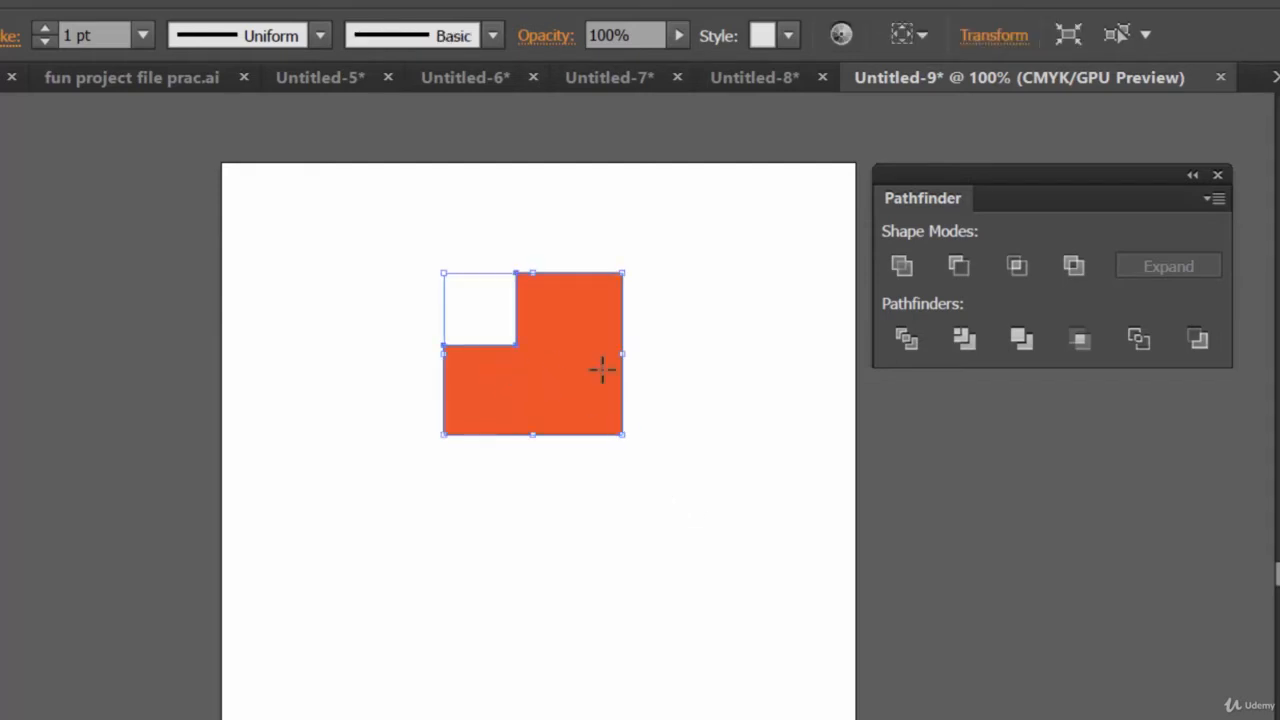
key(a)
drag(578, 331, 600, 397)
key(ctrl+z)
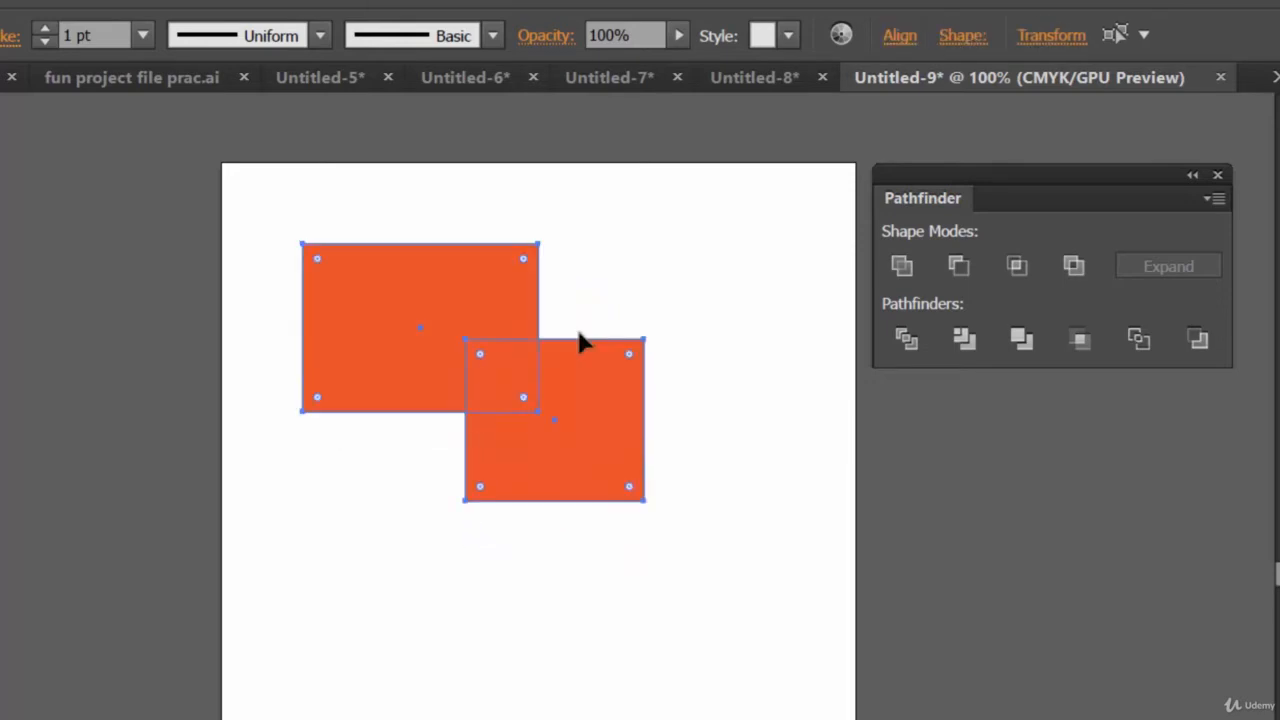
Select the lower-right rectangle and change its fill to blue
key(v)
click(748, 465)
click(626, 449)
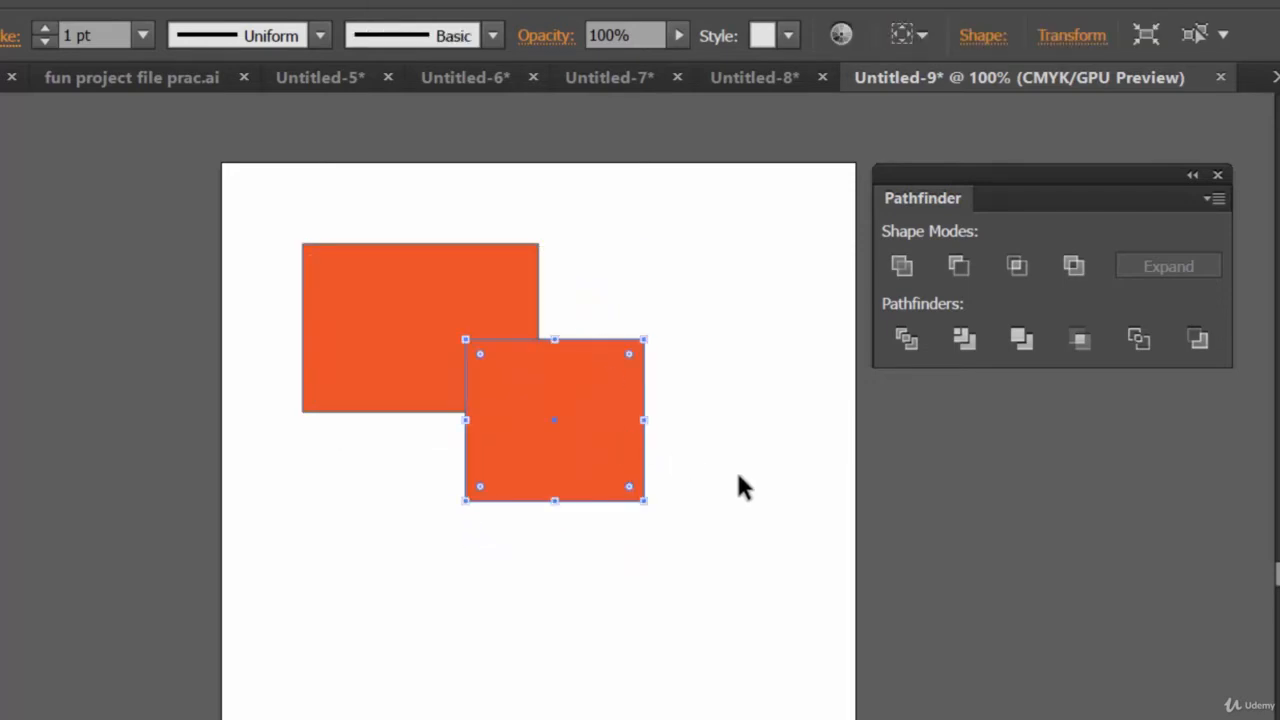
click(1, 35)
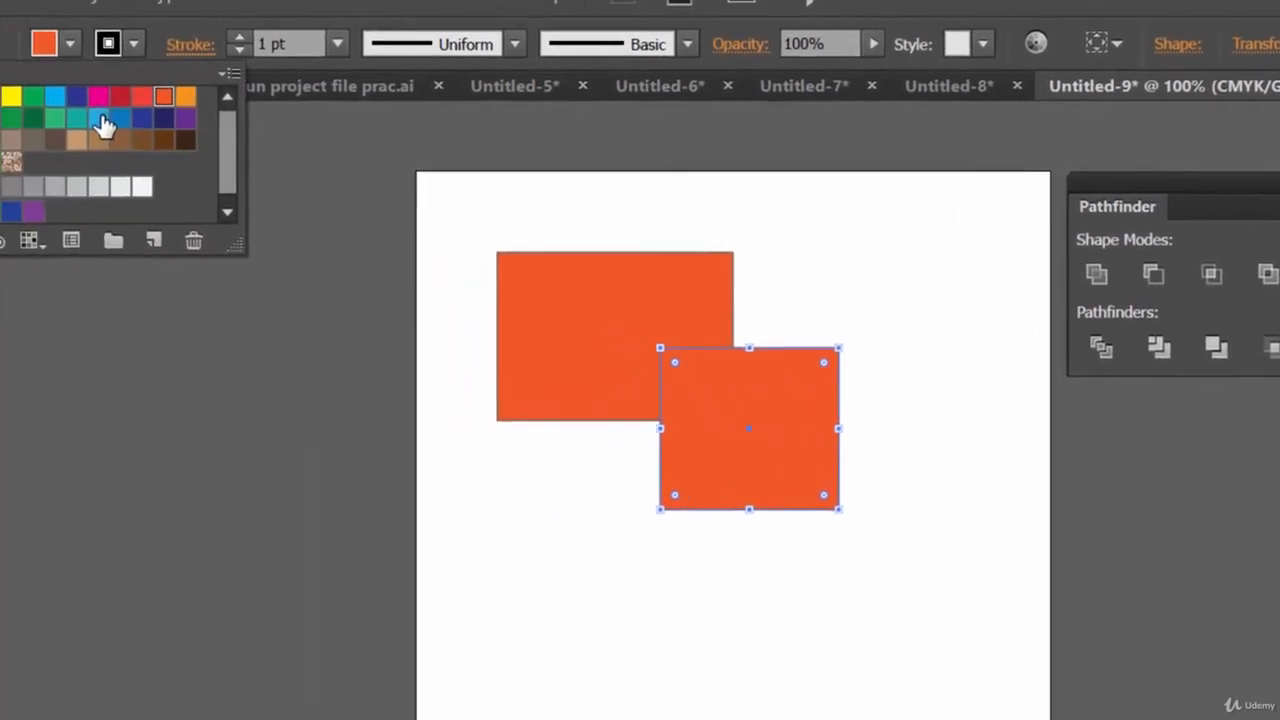
click(101, 118)
click(665, 618)
click(911, 428)
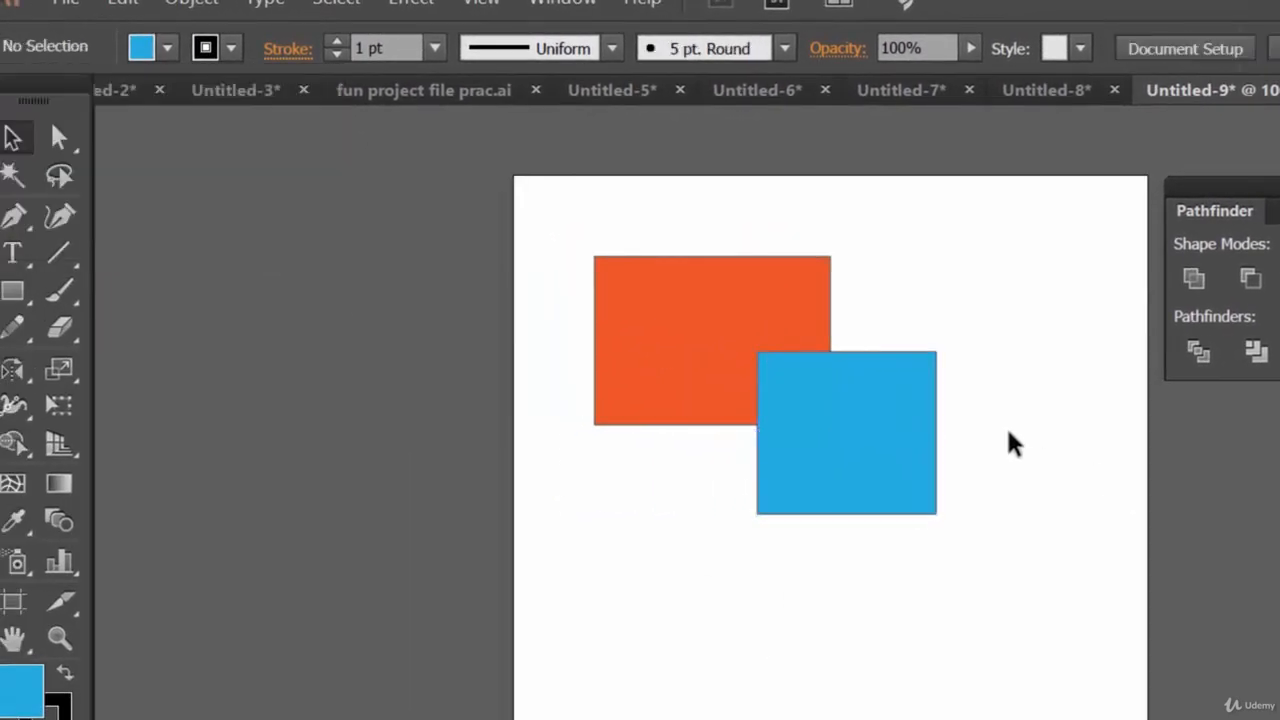
Unite the two rectangles with the Unite shape mode, then undo it while keeping the blue fill
drag(1042, 452, 680, 291)
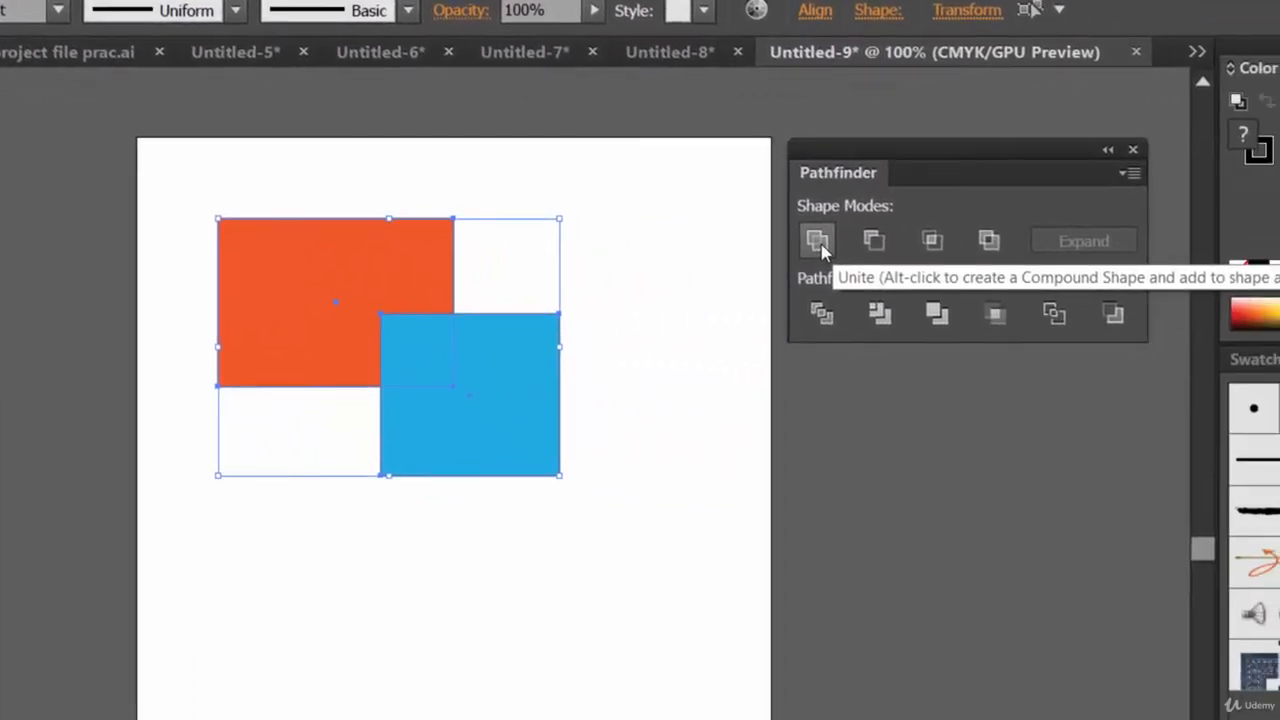
click(818, 242)
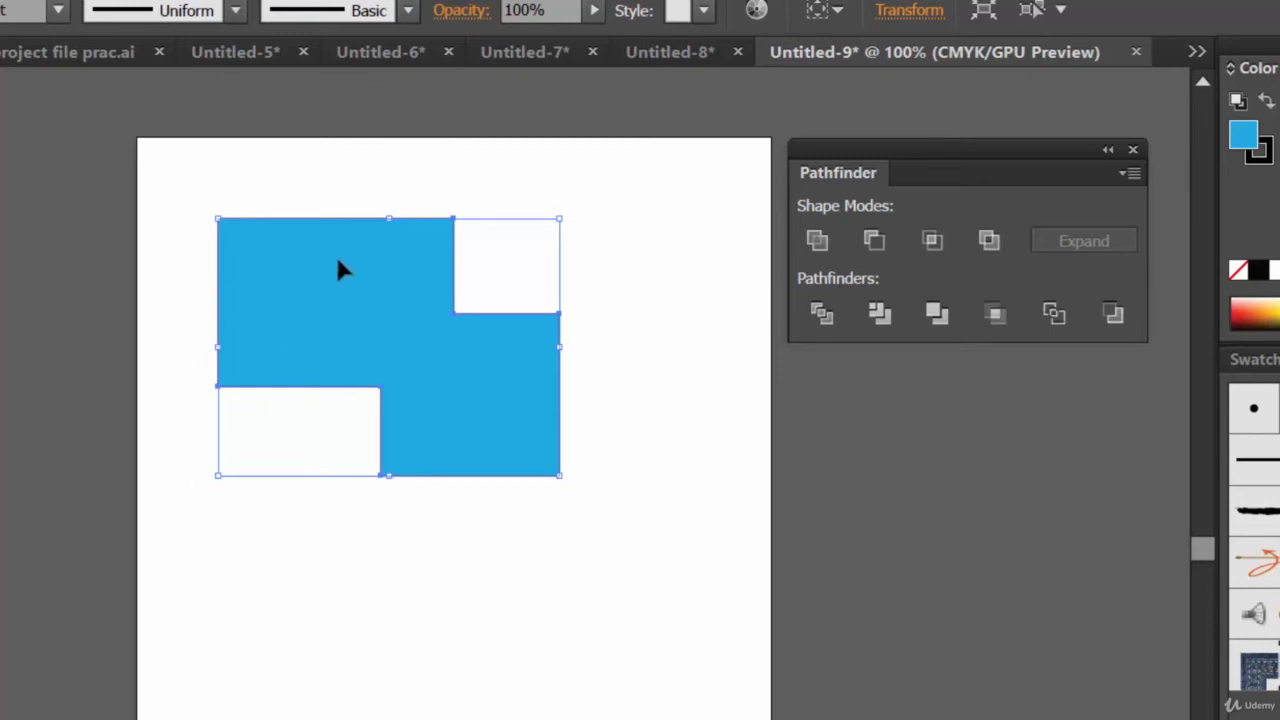
click(718, 440)
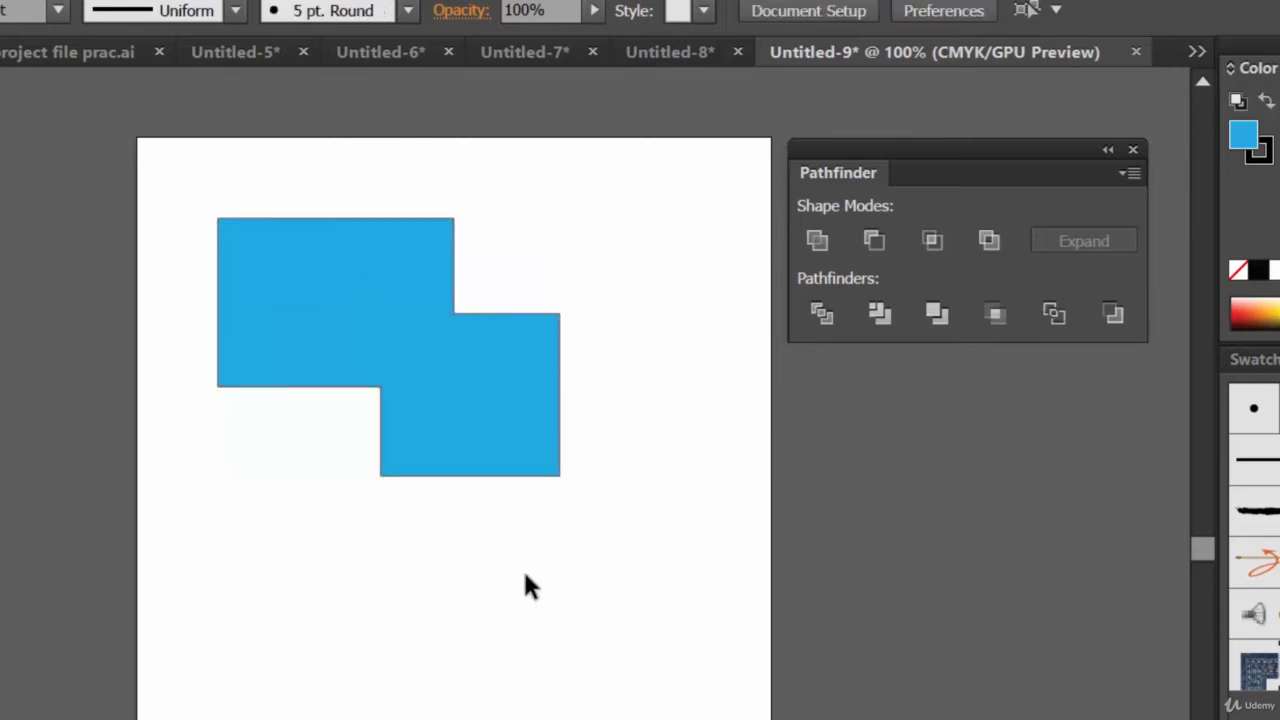
key(ctrl+z)
key(ctrl+z)
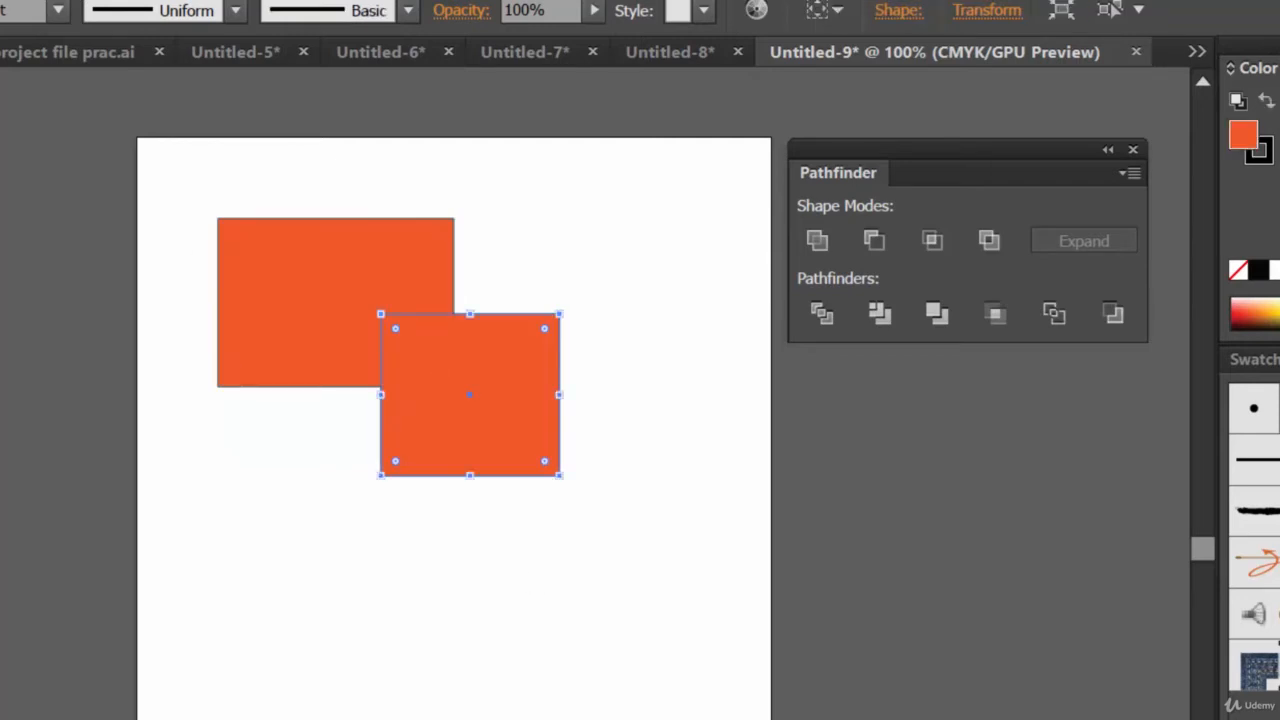
click(22, 3)
click(68, 50)
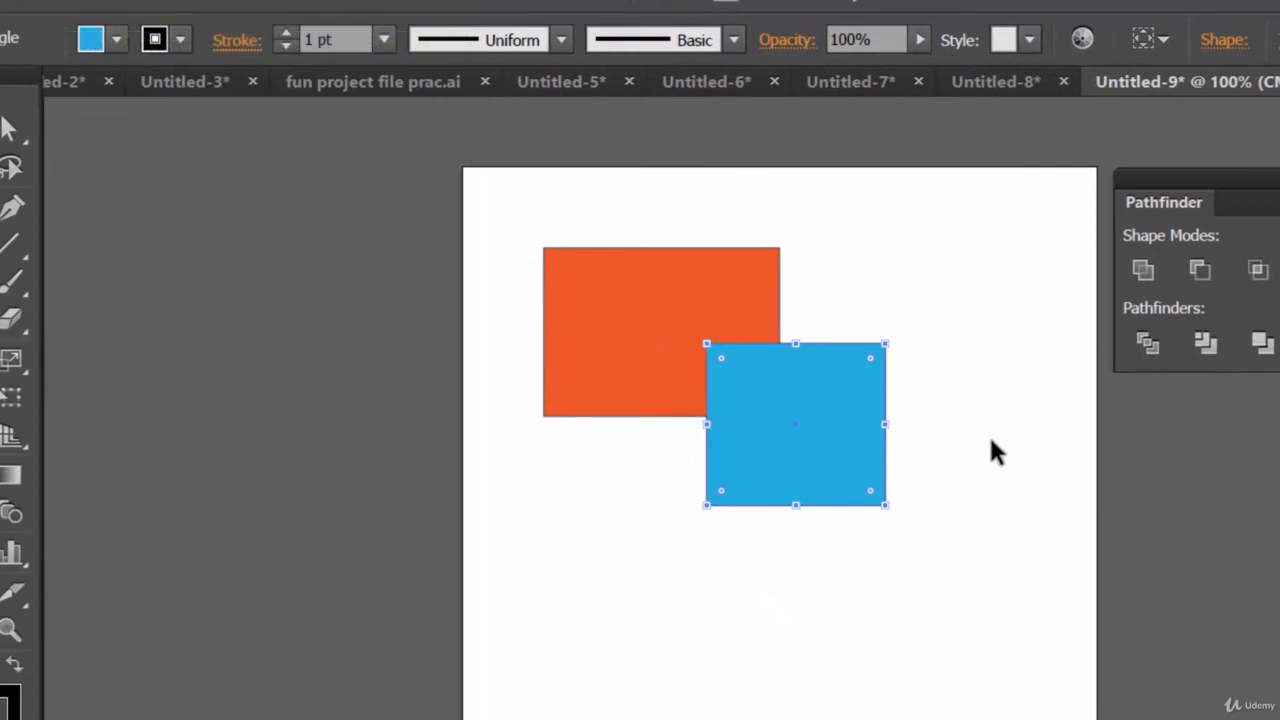
click(925, 444)
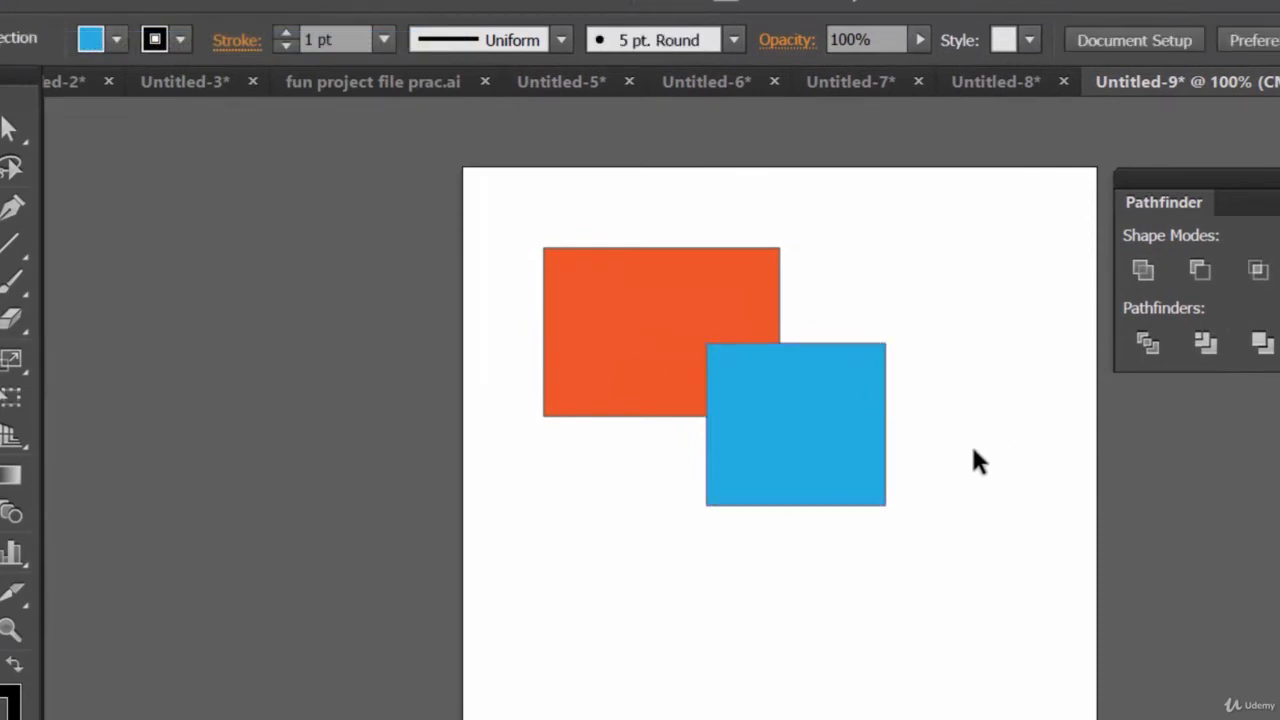
Select both rectangles and merge them into one shape with Unite
drag(609, 207, 870, 456)
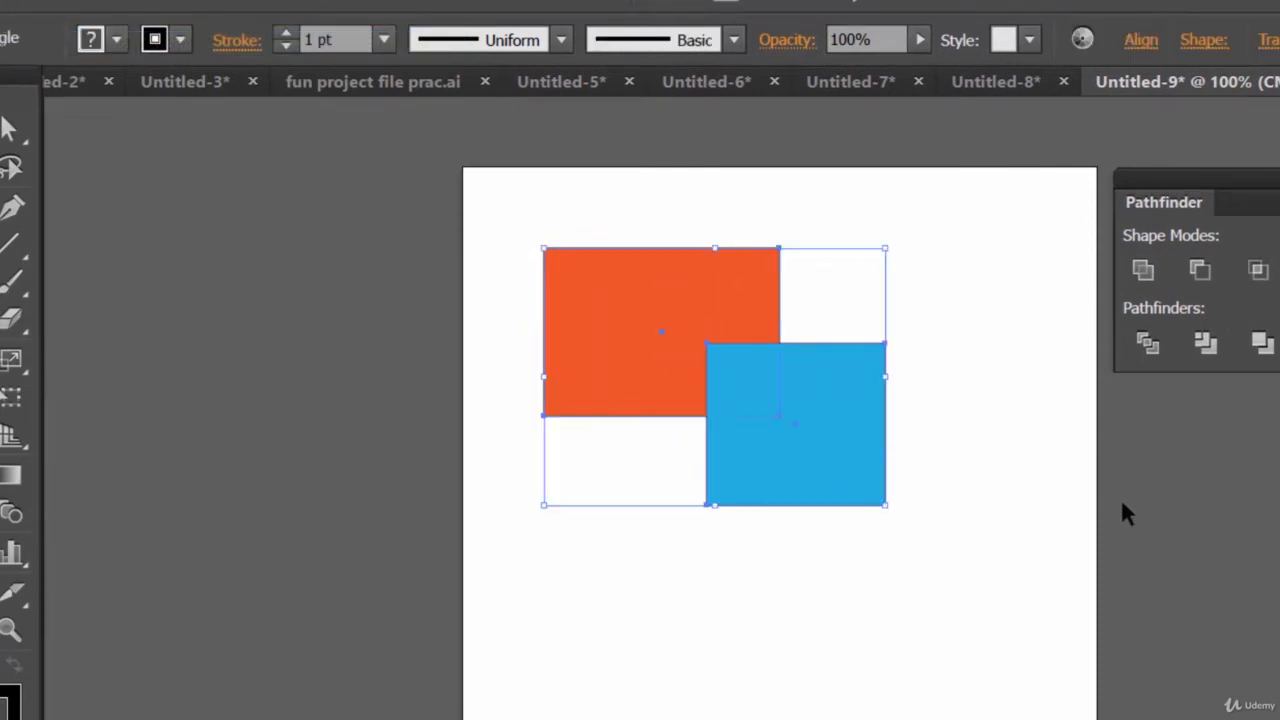
click(1142, 270)
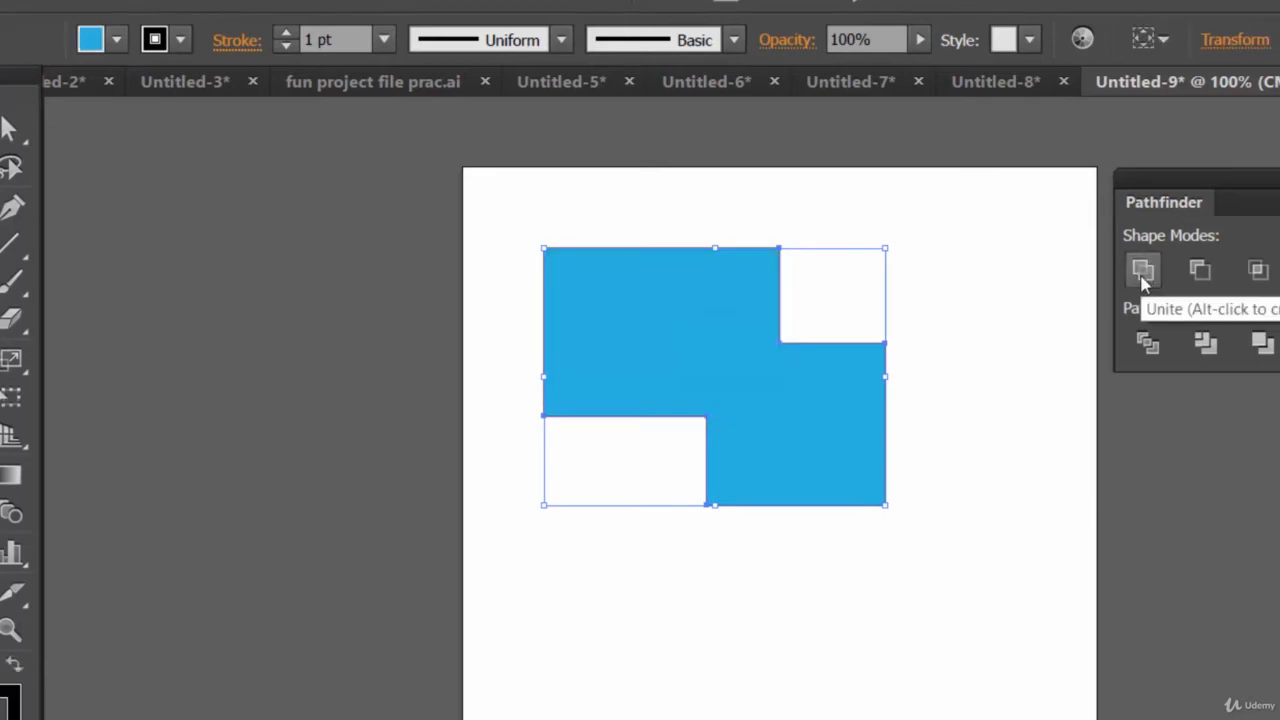
Undo the Unite, select both rectangles and unite them again, then undo that Unite once more
key(ctrl+z)
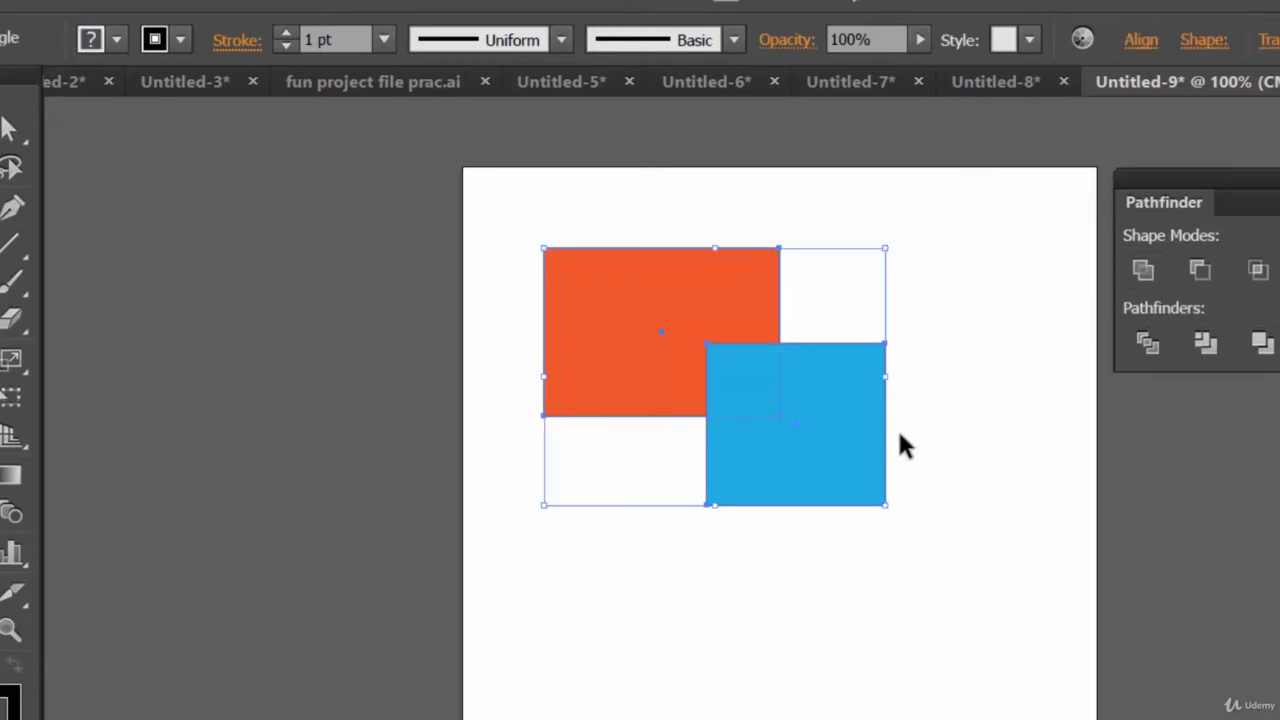
click(976, 574)
drag(966, 577, 595, 322)
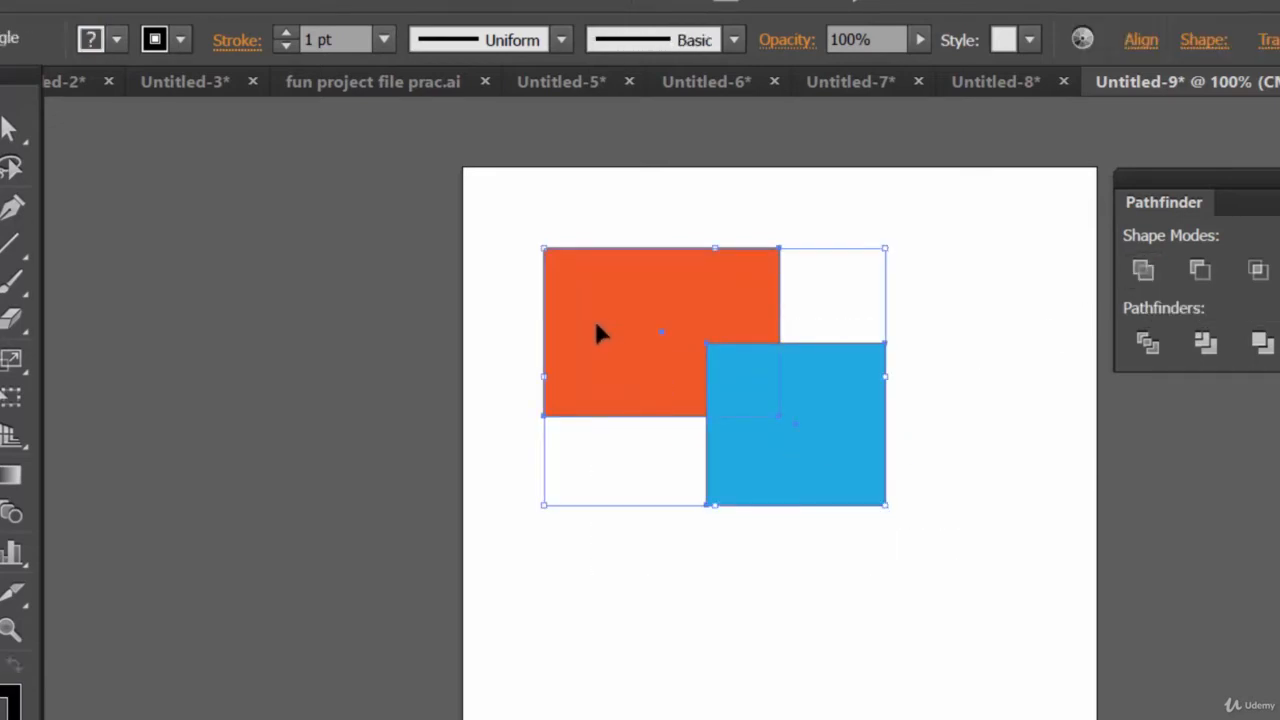
click(1142, 270)
click(1001, 452)
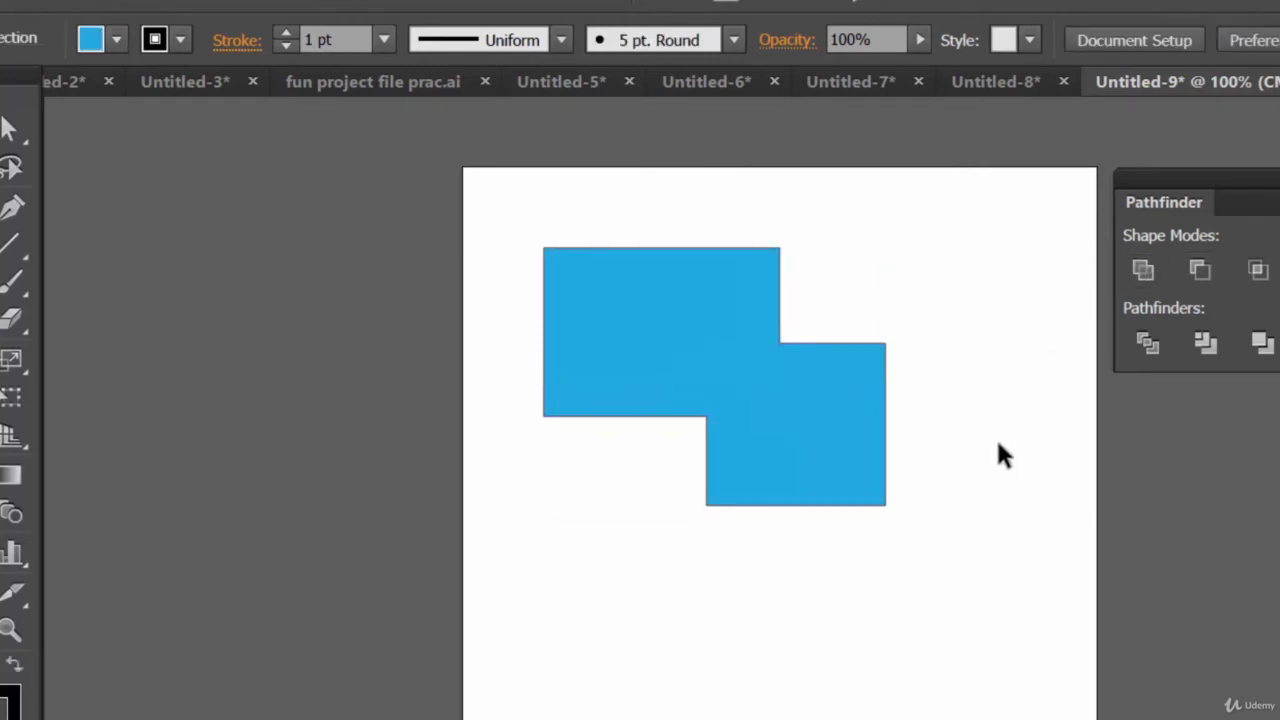
key(ctrl+z)
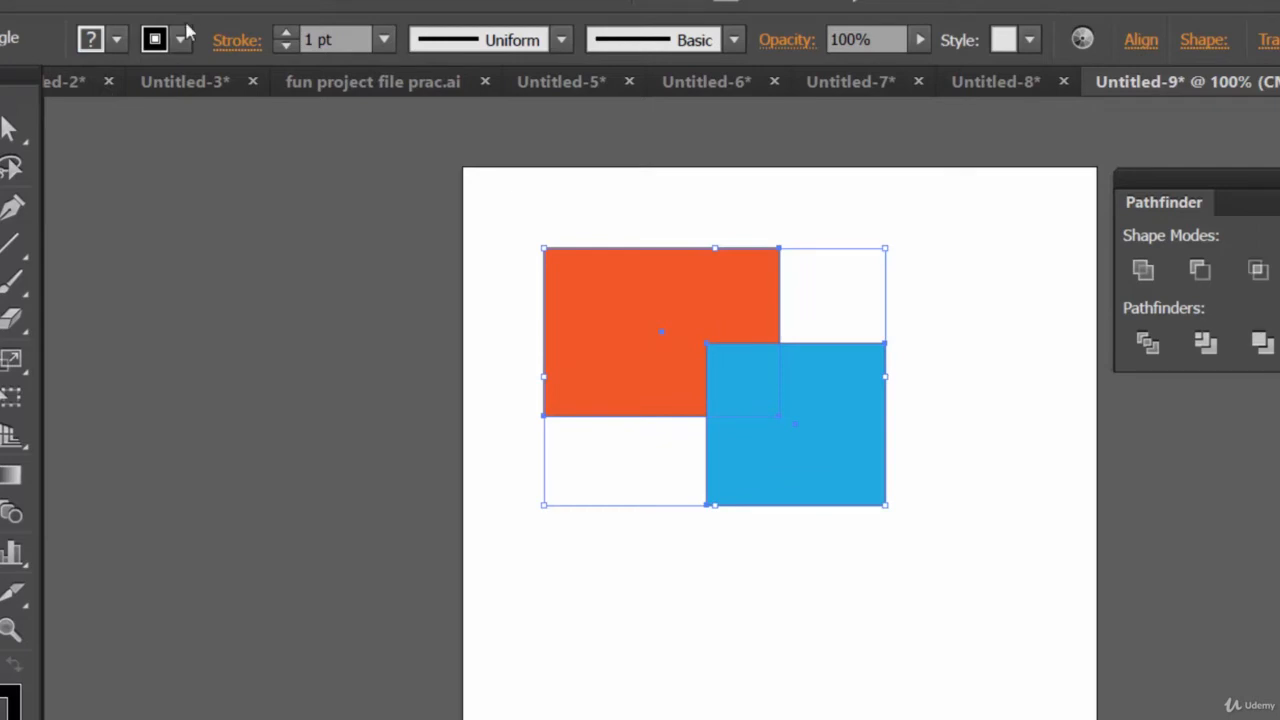
Select the orange rectangle and bring it to the front of the stacking order
click(1002, 318)
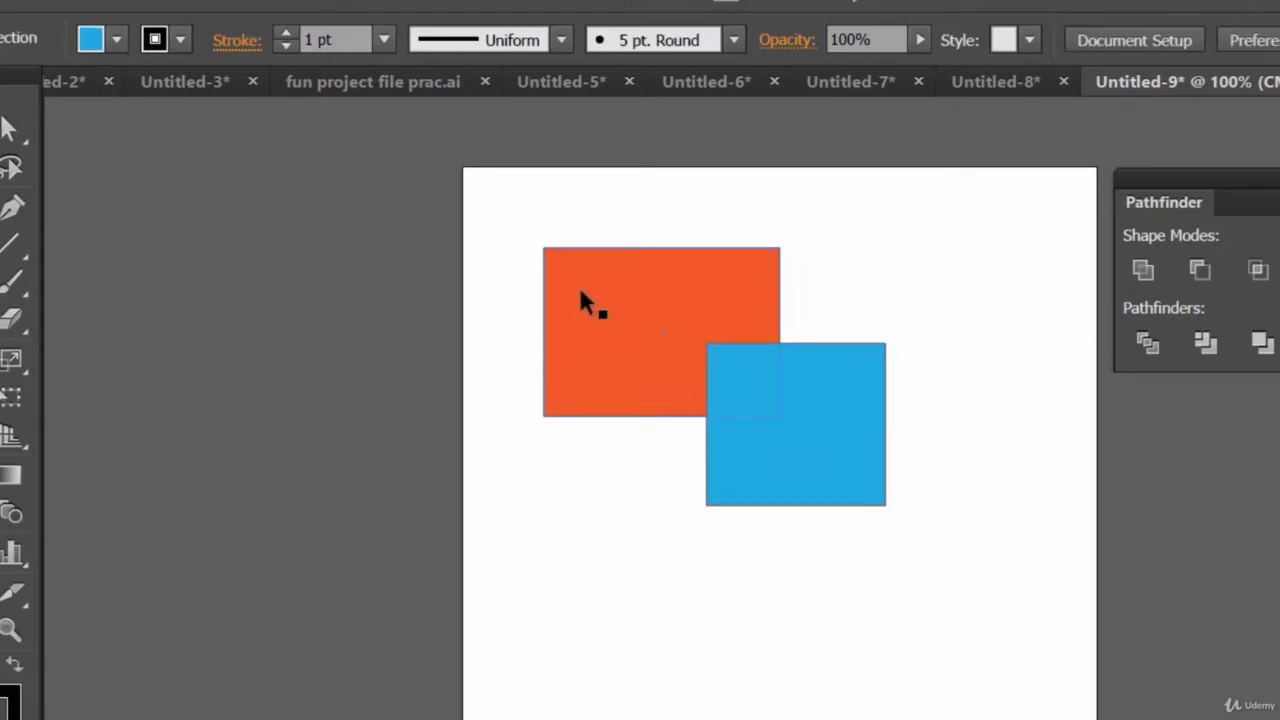
click(580, 291)
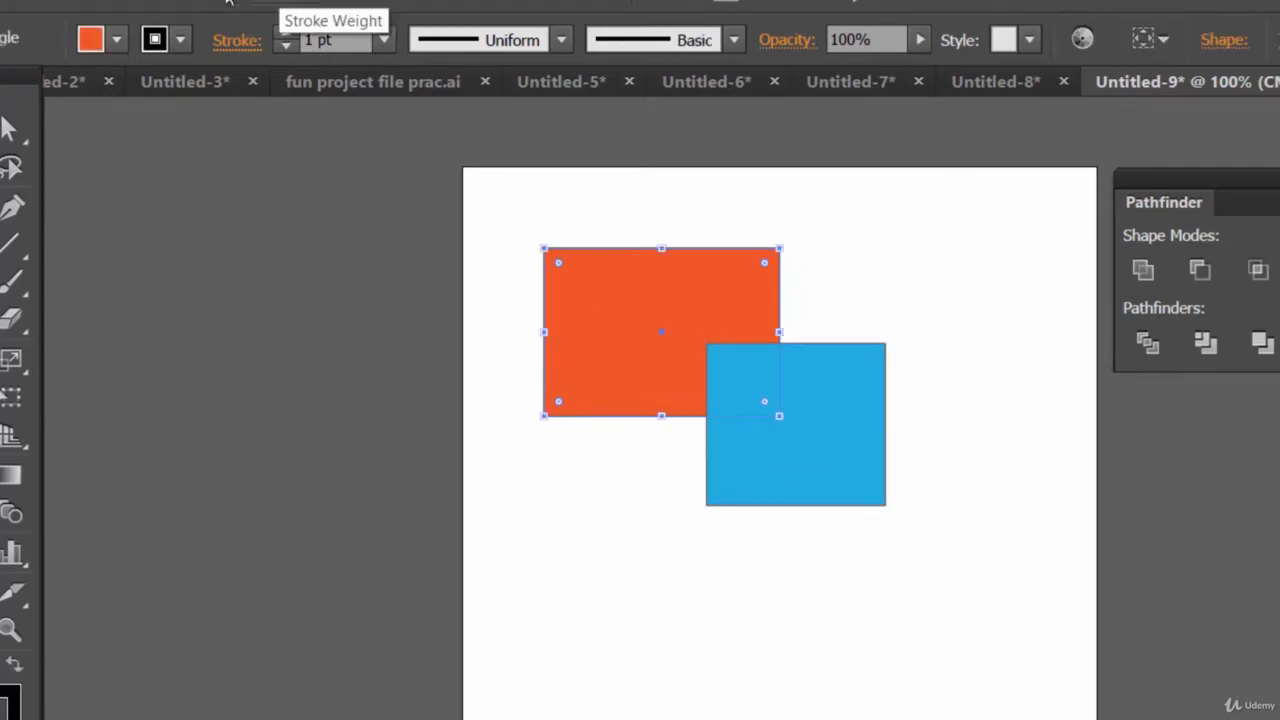
click(150, 2)
mouse_move(190, 44)
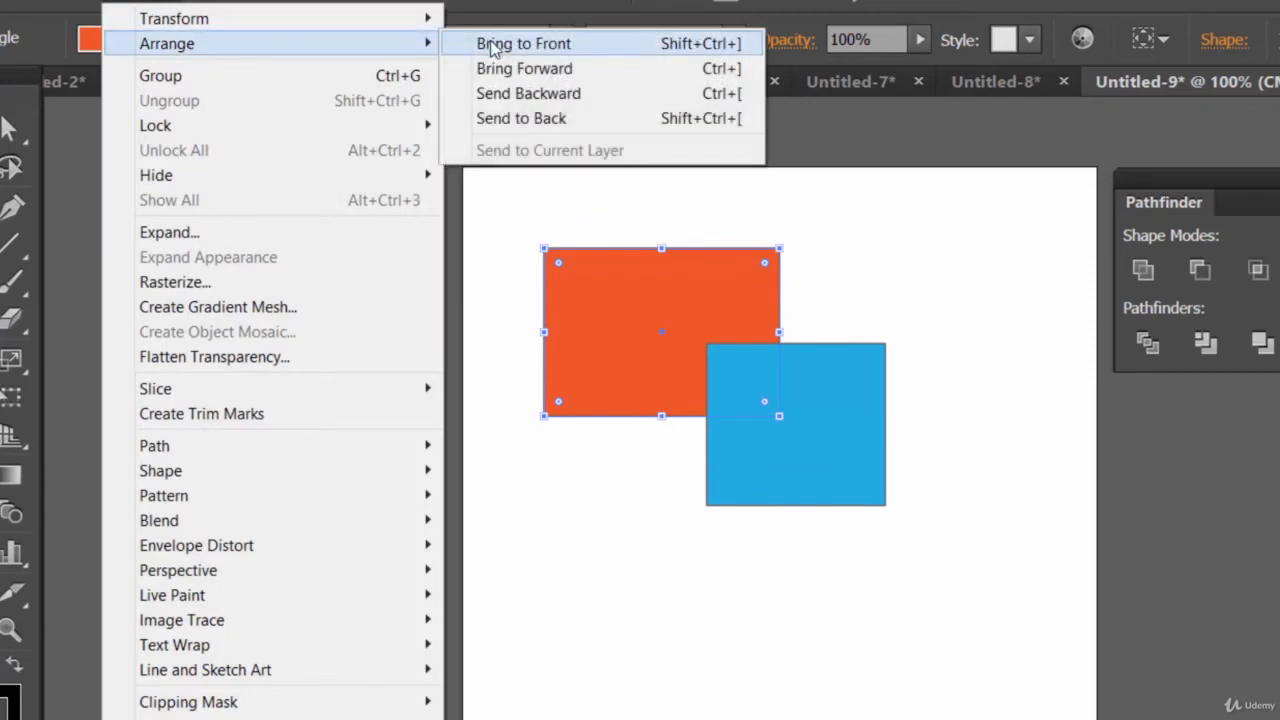
click(491, 44)
click(991, 458)
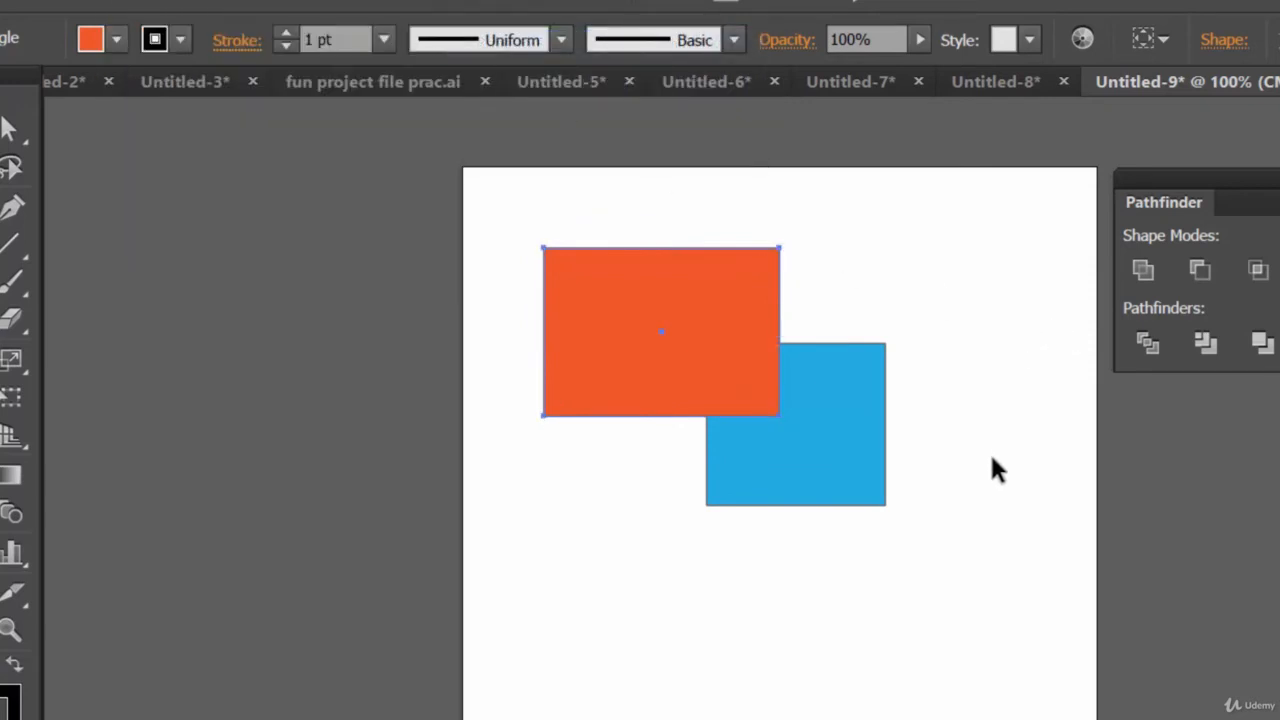
Unite both rectangles with the orange one in front, then undo the Unite
drag(980, 508, 680, 347)
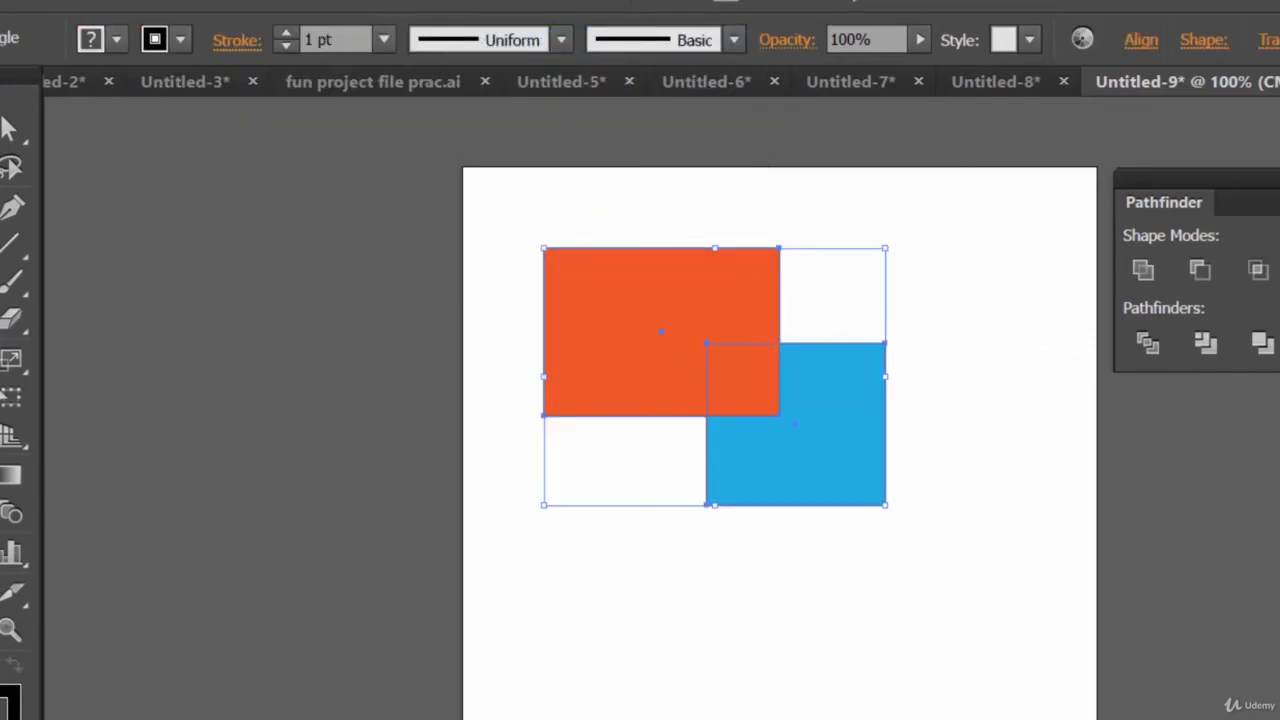
click(1142, 269)
click(1025, 378)
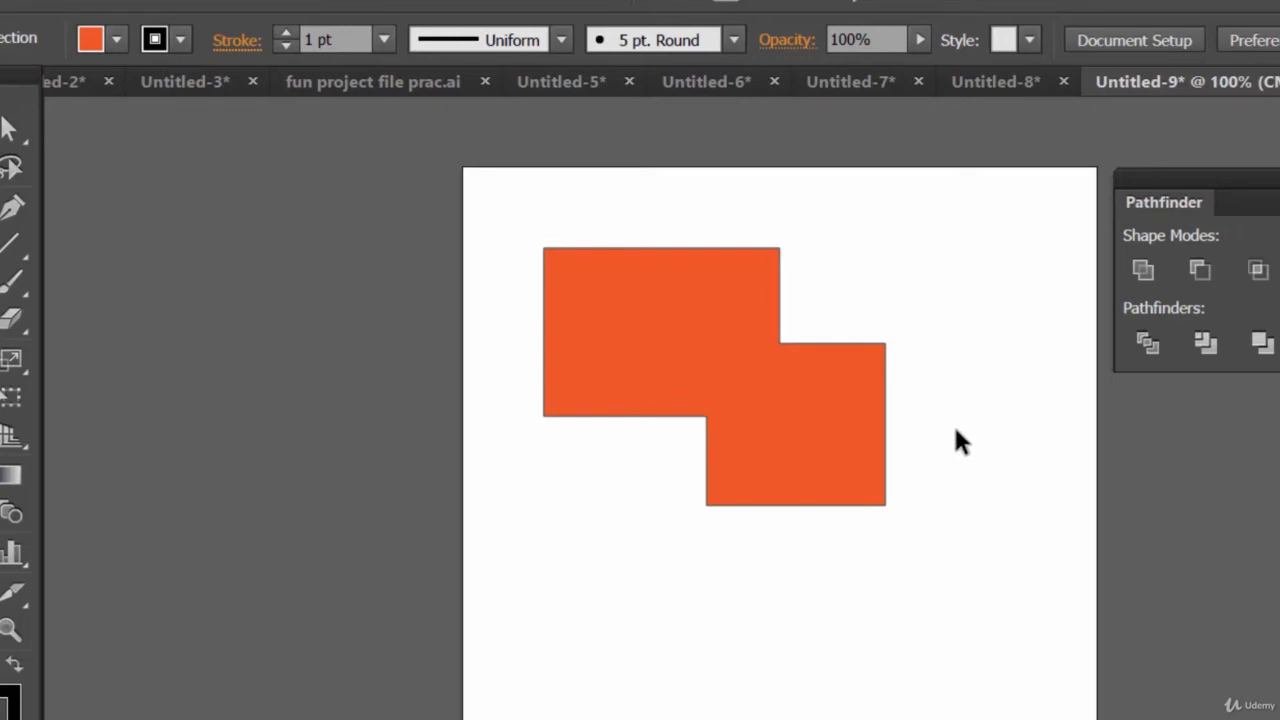
click(0, 283)
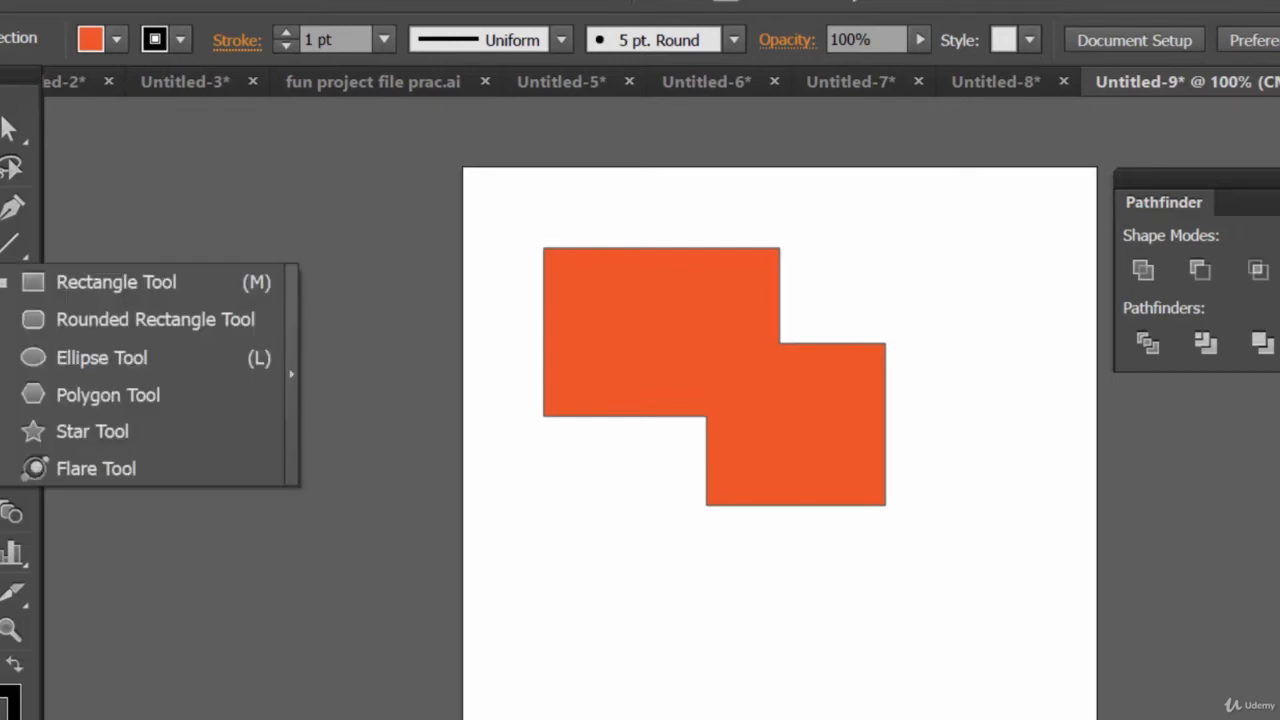
click(847, 472)
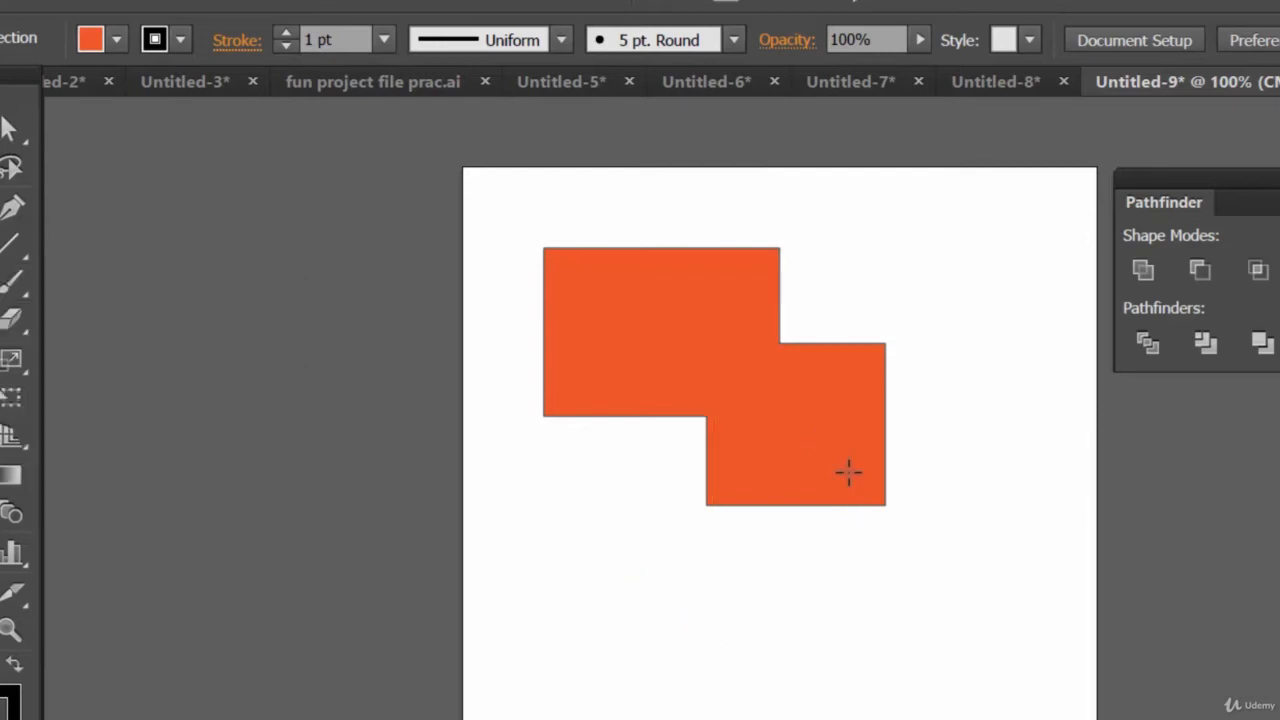
key(ctrl+z)
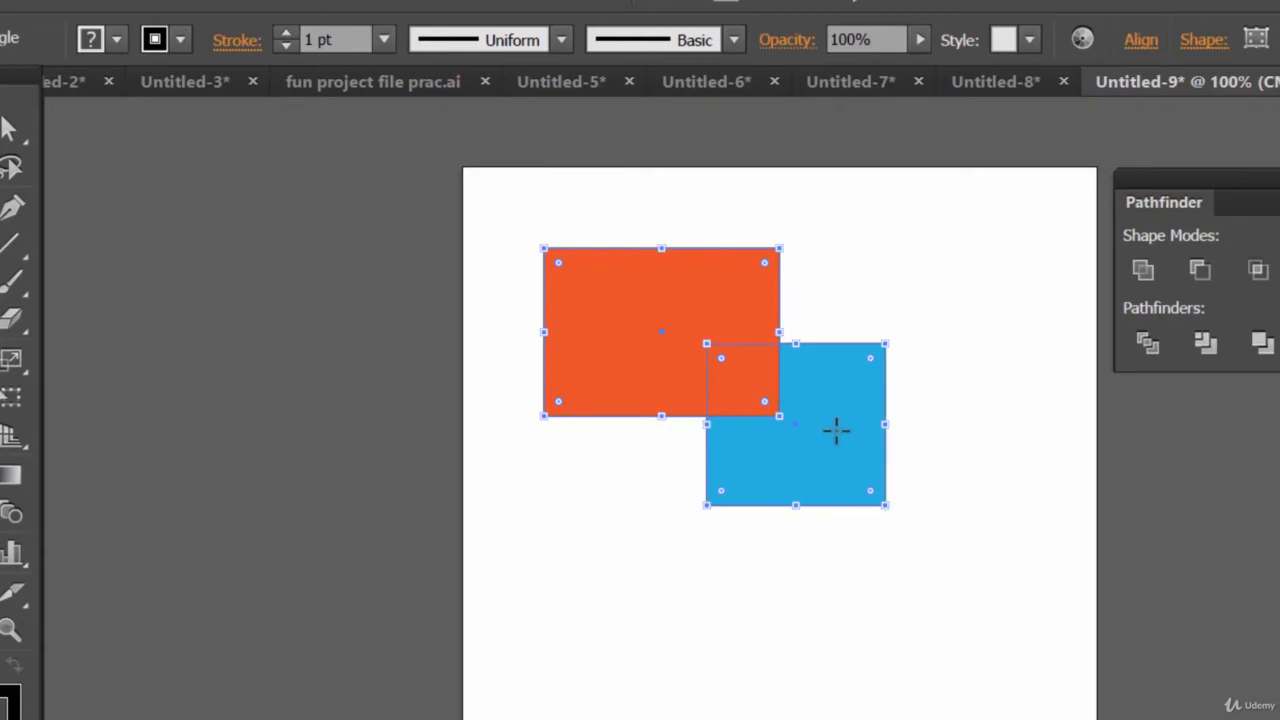
Draw a third rectangle overlapping the blue one's lower-right corner and fill it with purple C=75 M=100 Y=0 K=0
drag(838, 432, 1022, 661)
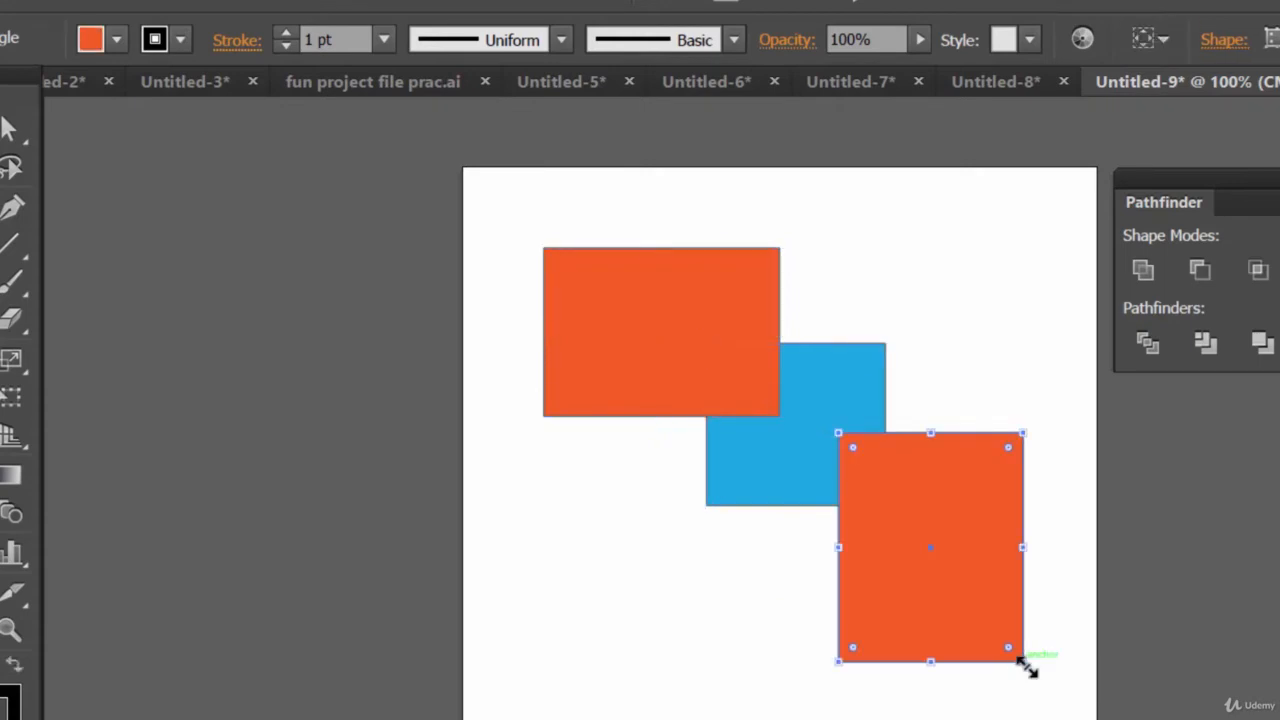
click(117, 41)
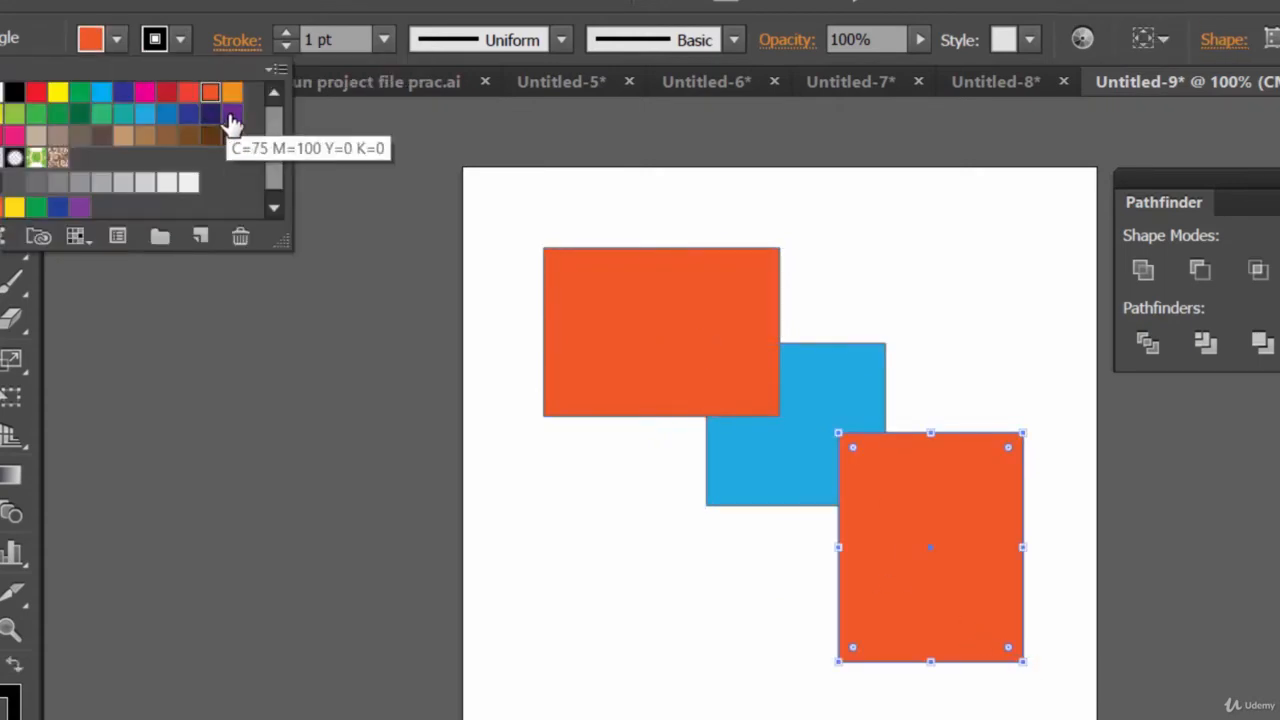
click(231, 118)
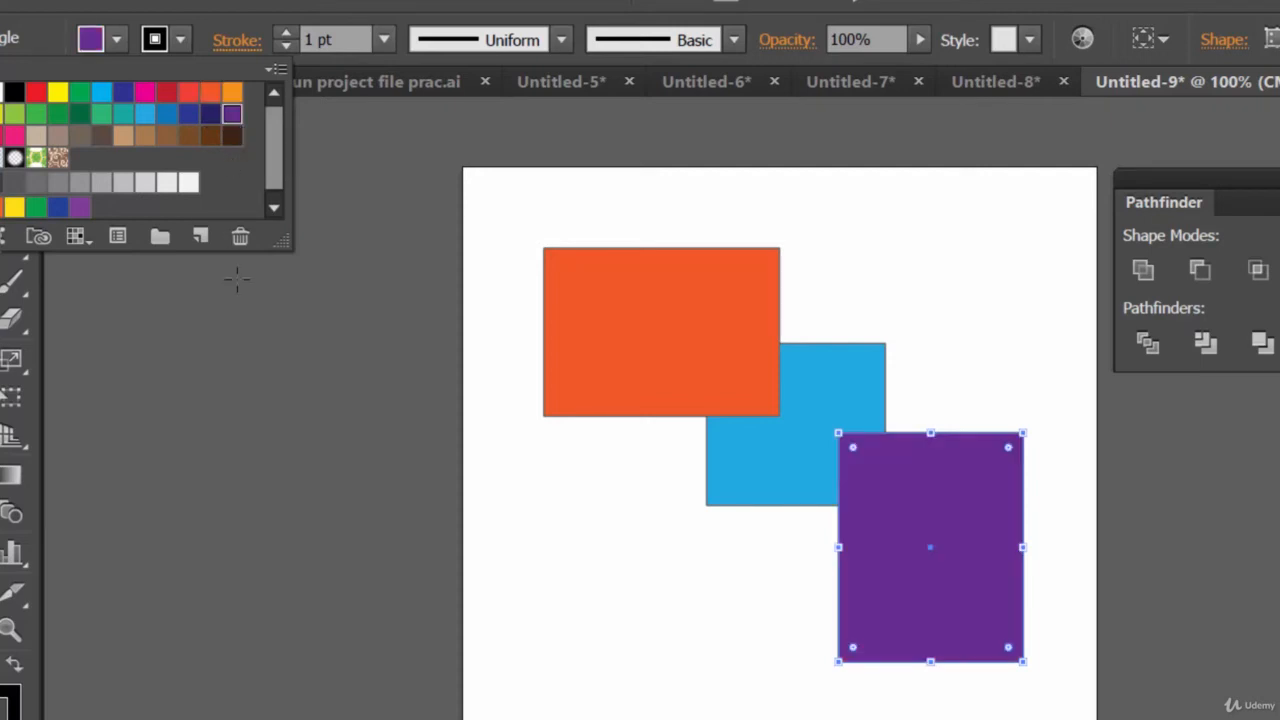
click(234, 277)
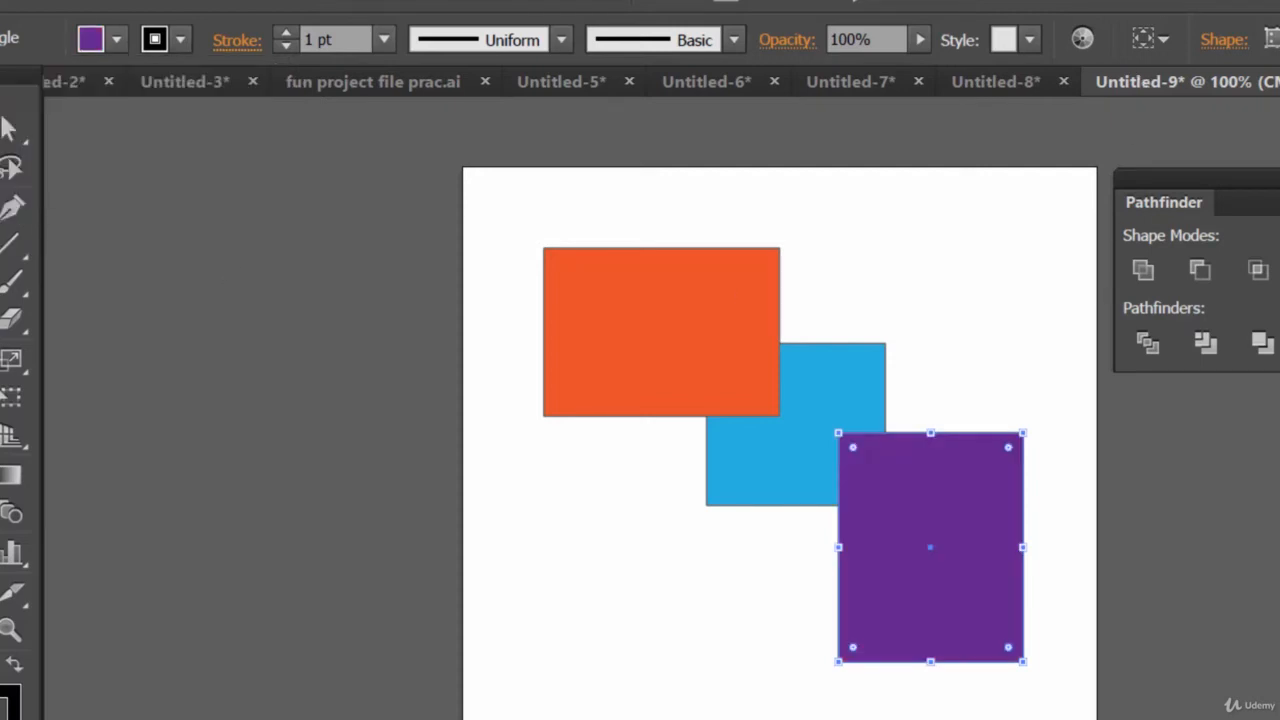
Select all three rectangles, unite them into one purple shape and deselect it
key(v)
drag(998, 719, 611, 293)
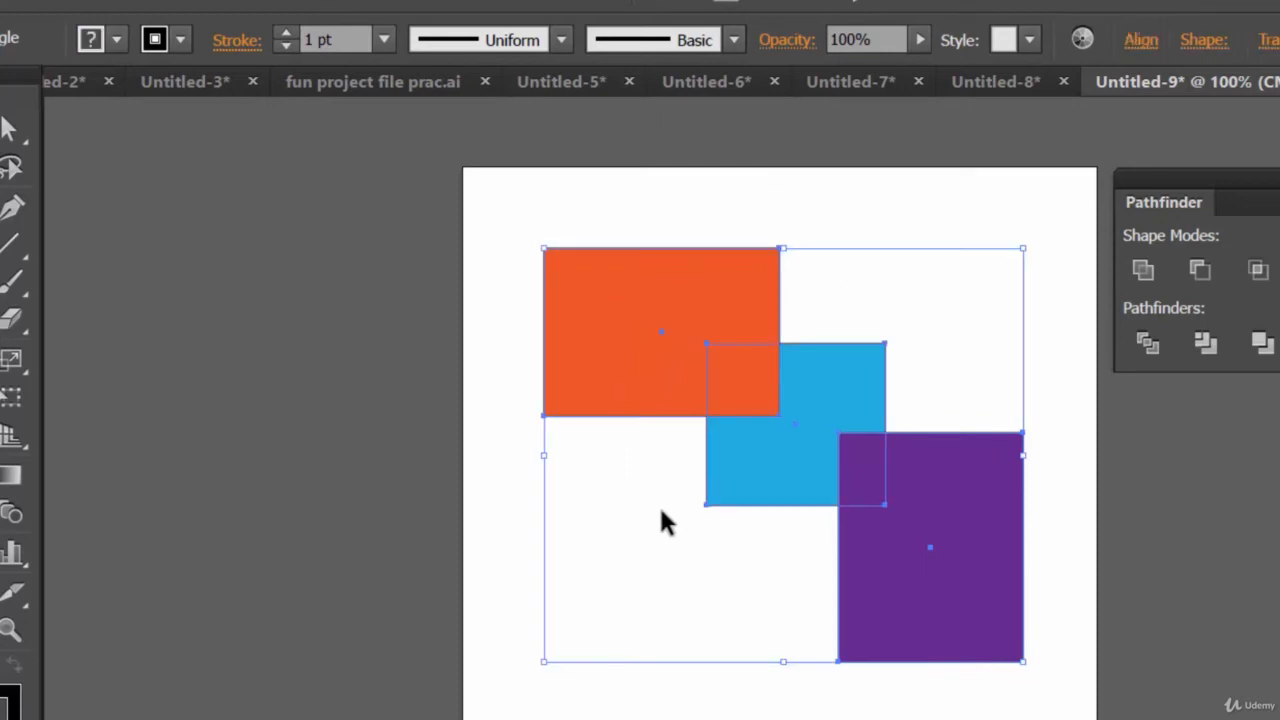
click(1145, 272)
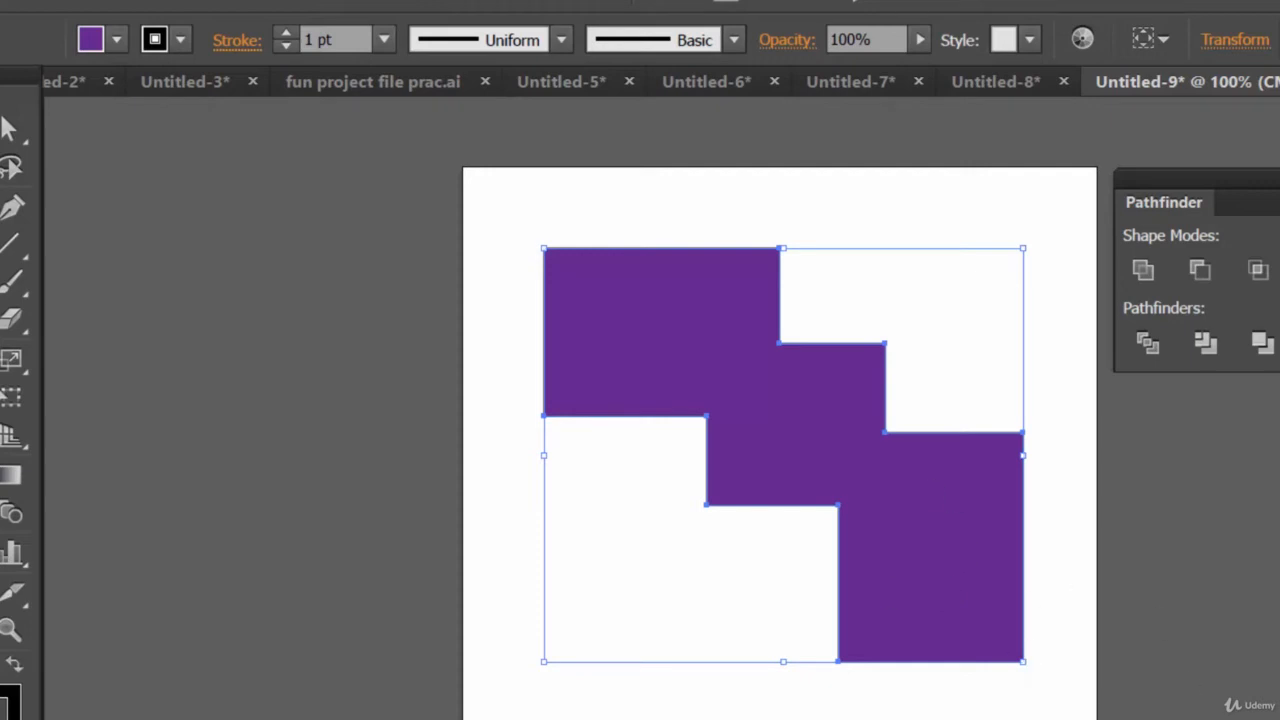
key(ctrl+shift+a)
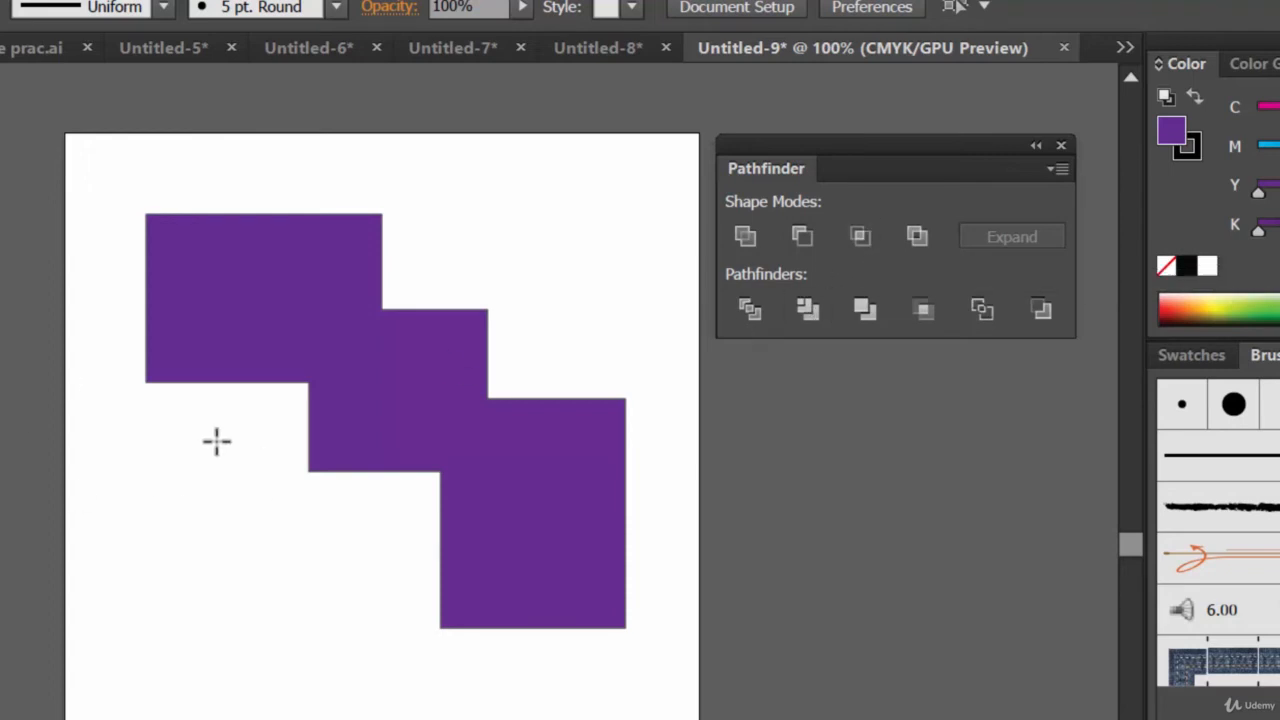
Draw two overlapping small rectangles below the purple shape
drag(132, 461, 263, 582)
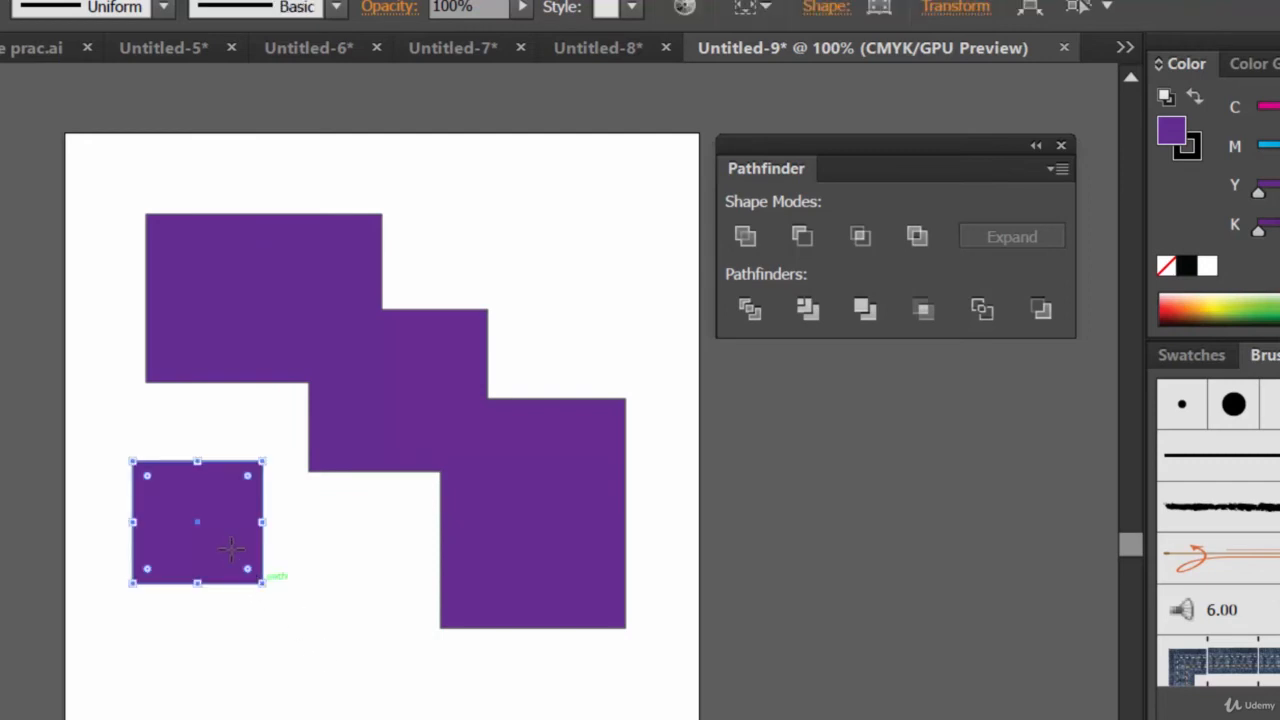
drag(227, 537, 354, 697)
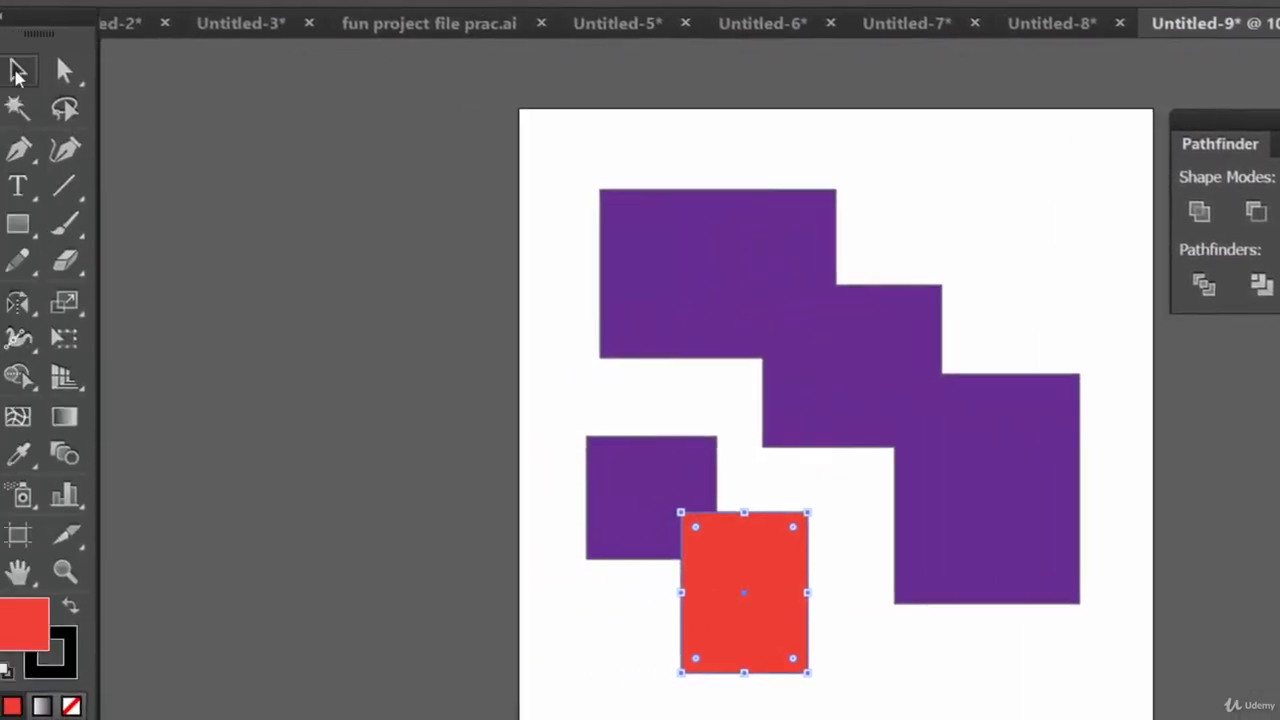
Select the two small rectangles, apply Intersect, then undo the Intersect
drag(806, 706, 624, 514)
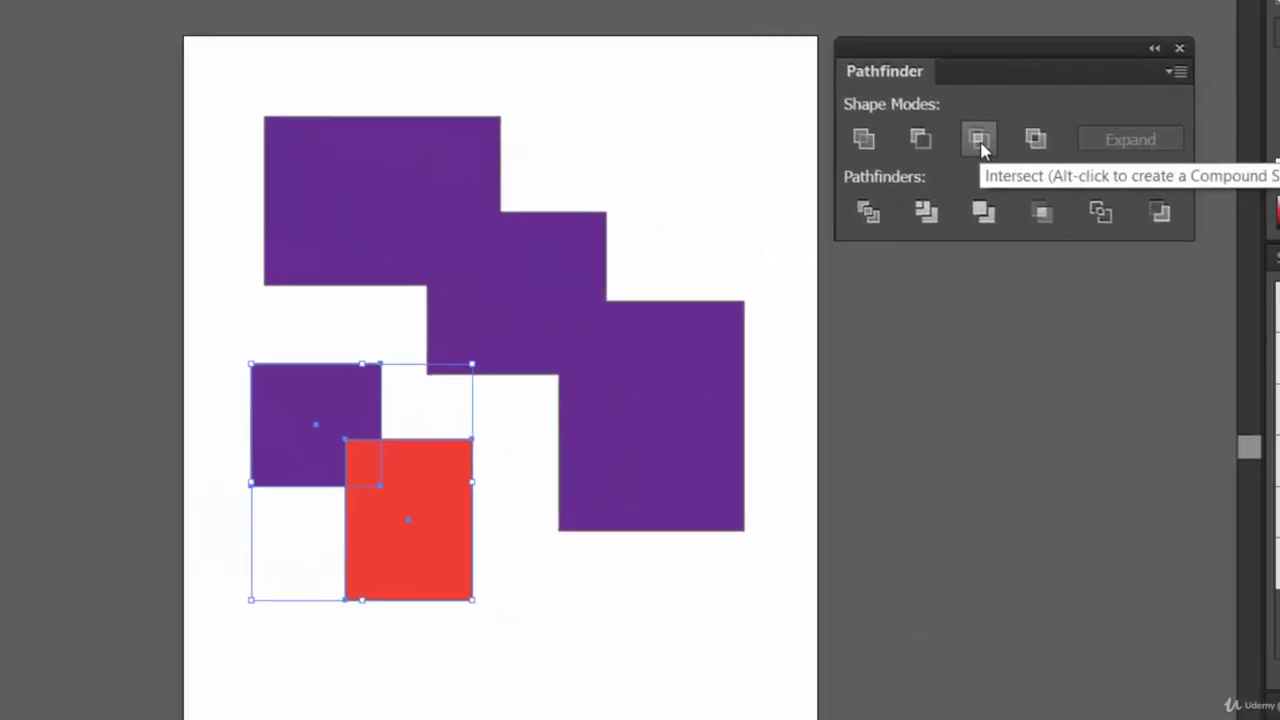
click(1224, 190)
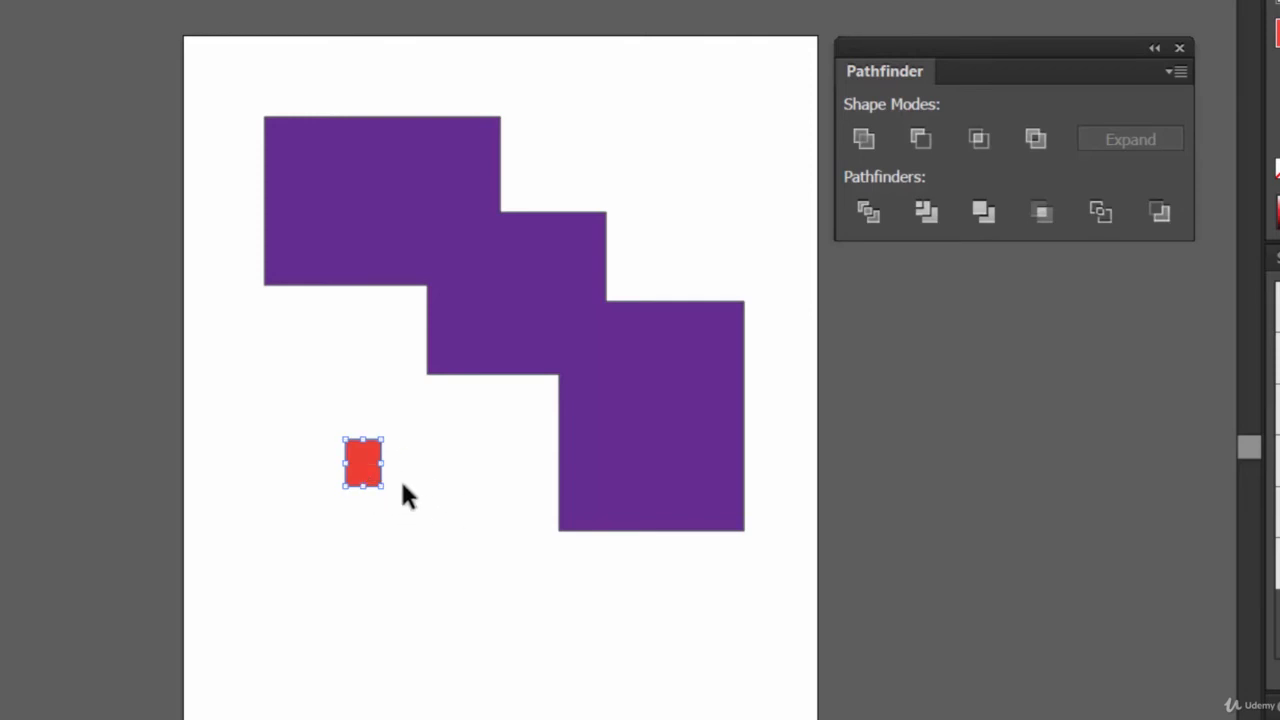
click(479, 488)
key(ctrl+z)
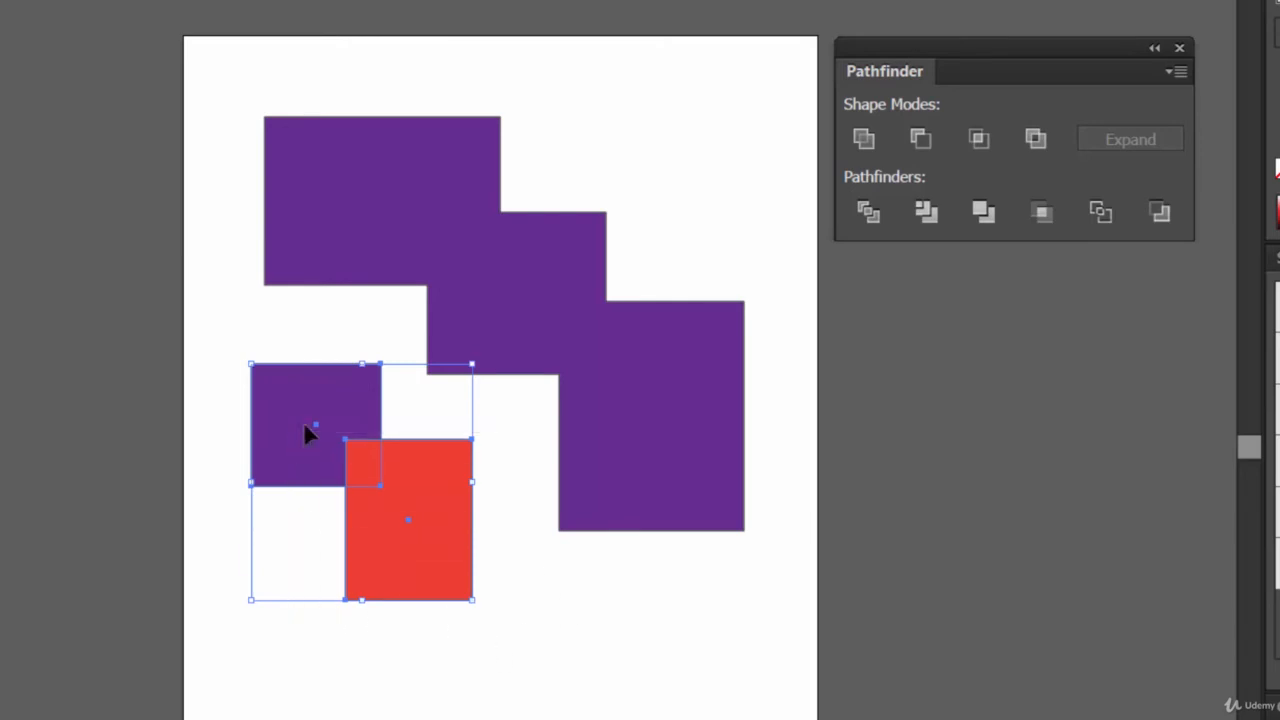
Combine the two small rectangles with the Exclude shape mode and deselect
click(1035, 138)
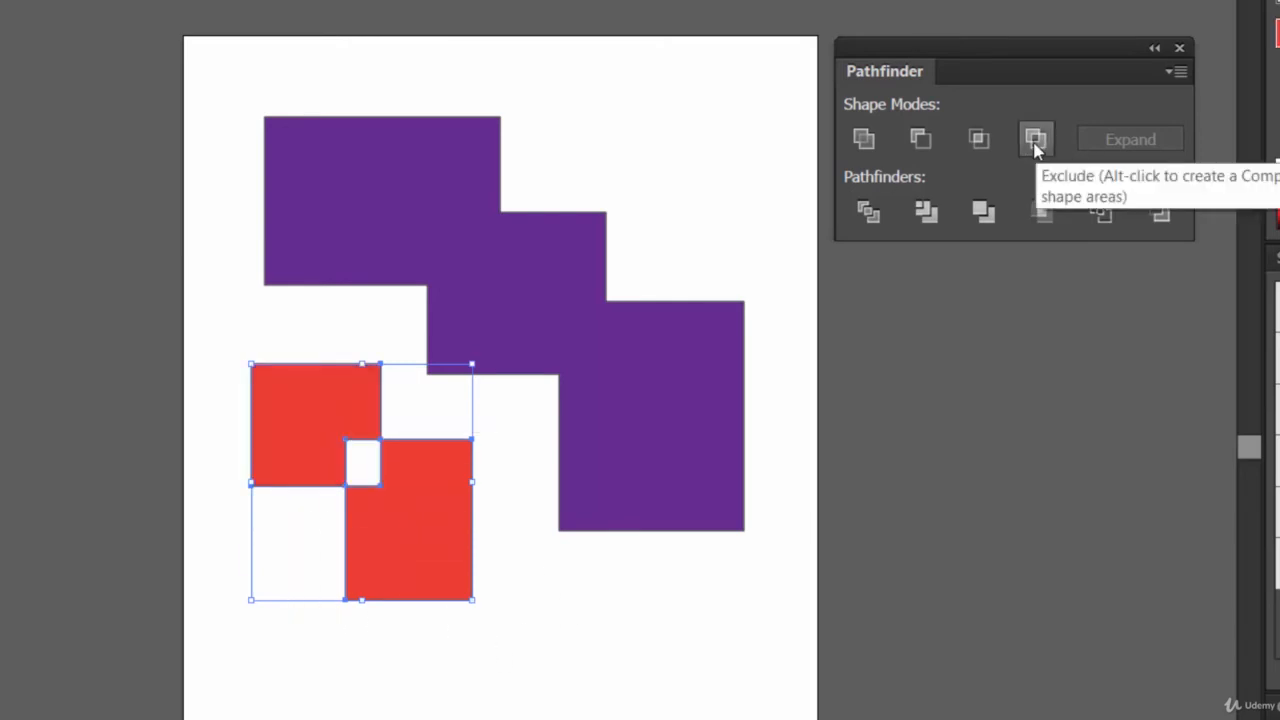
click(650, 710)
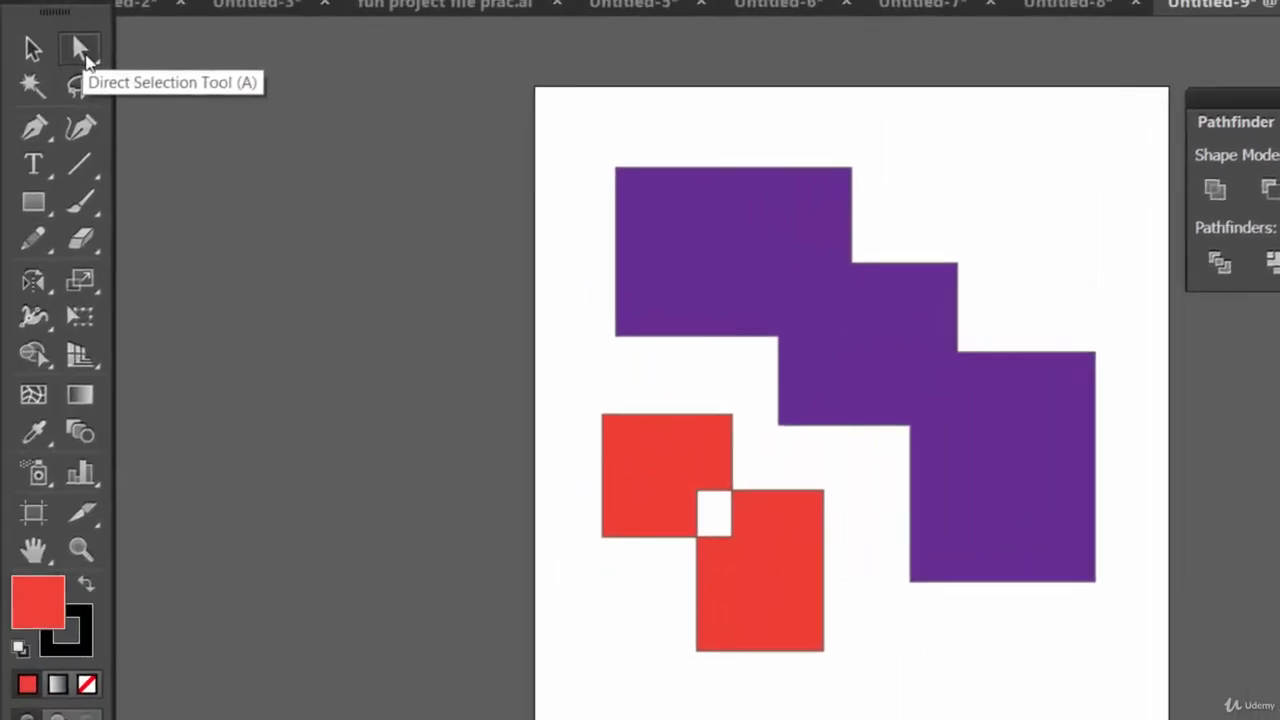
With Direct Selection, nudge the lower-right part of the excluded shape down and right, away from the other part
click(84, 58)
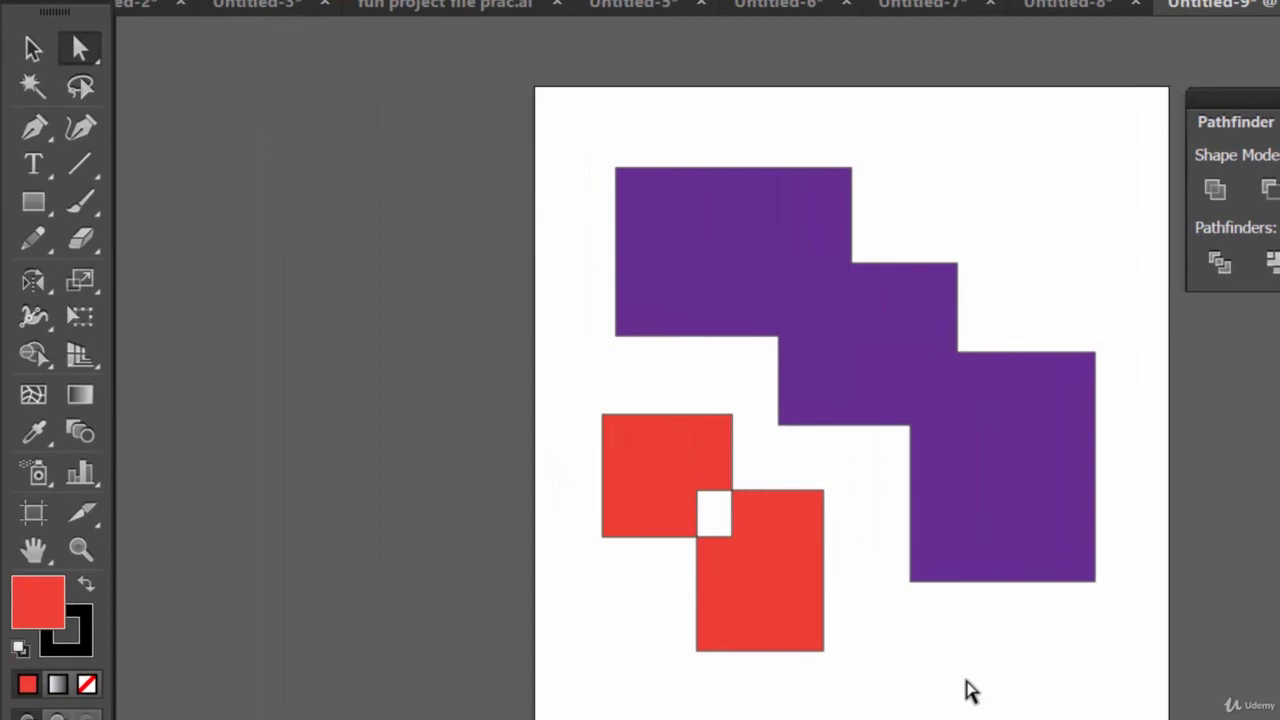
click(760, 575)
key(Down)
key(Down)
key(Down)
key(Down)
key(Down)
key(Down)
key(Down)
key(Down)
key(Down)
key(Down)
key(Down)
key(Down)
key(Down)
key(Down)
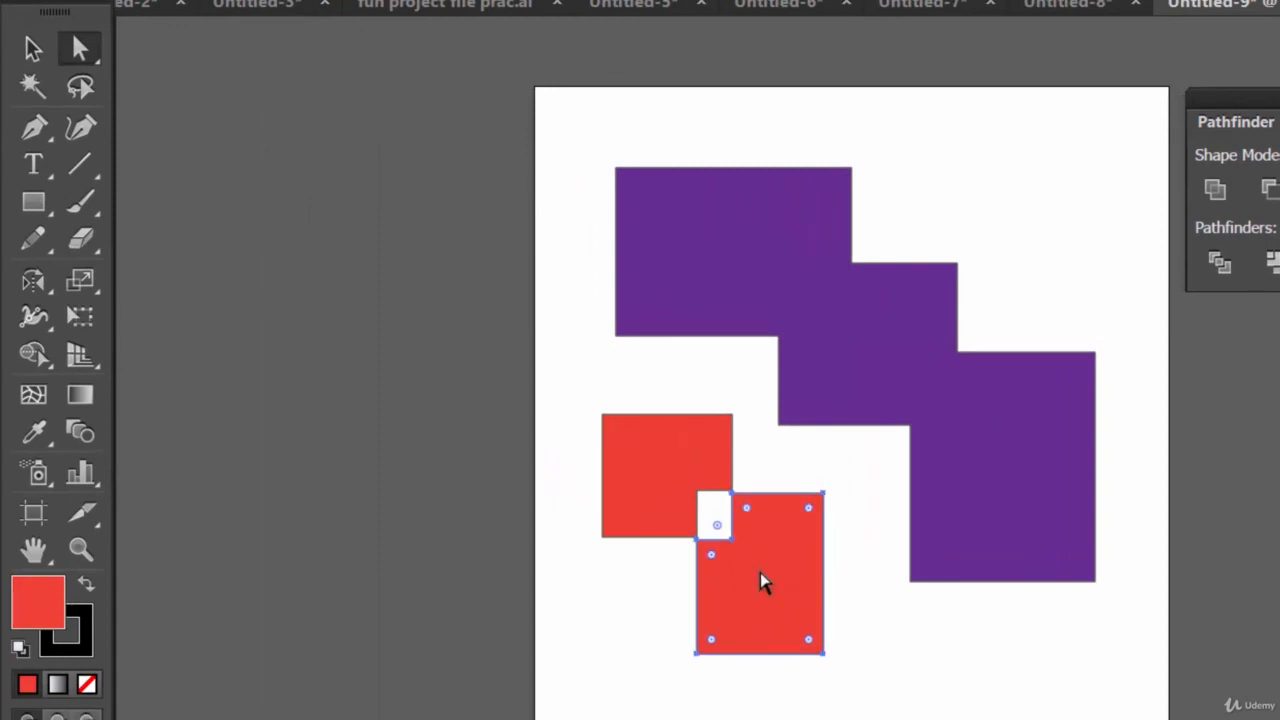
key(Down)
key(Down)
key(Down)
key(Down)
key(Down)
key(Down)
key(Down)
key(Down)
key(Right)
key(Right)
key(Right)
key(Right)
key(Right)
key(Right)
key(Right)
key(Right)
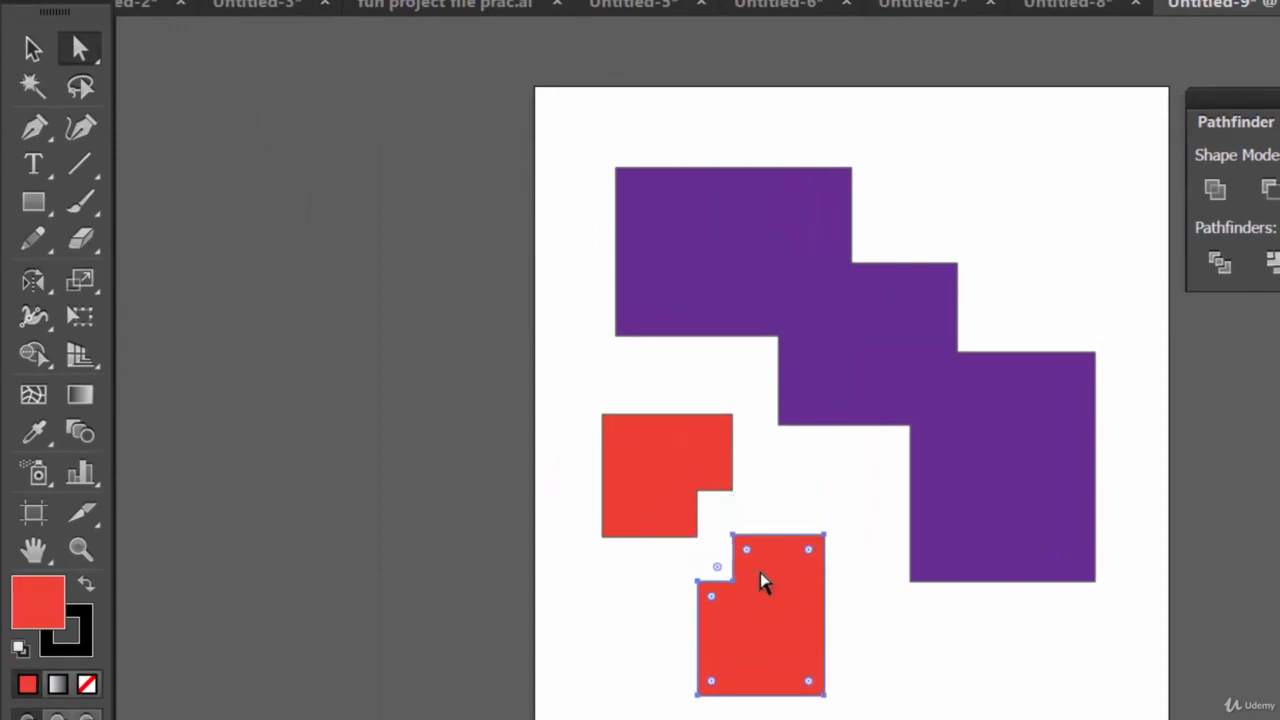
key(Right)
key(Right)
key(Right)
key(Right)
key(Right)
key(Right)
key(Right)
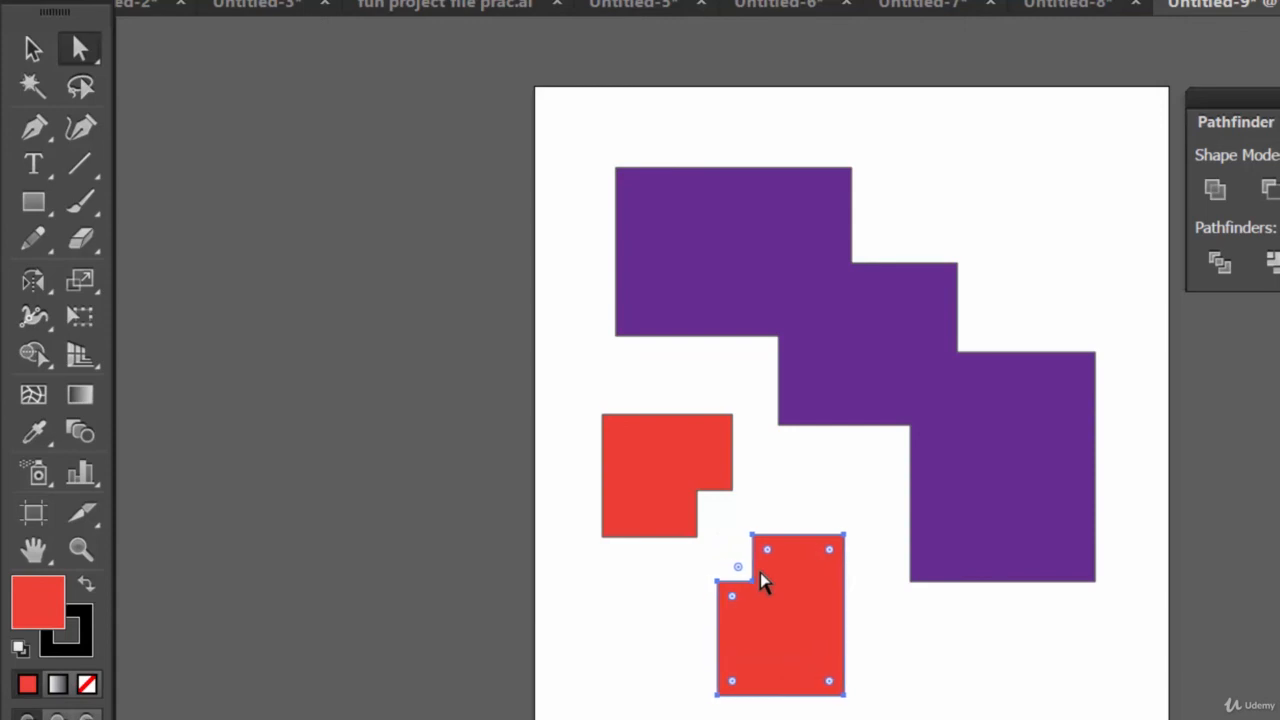
key(Up)
key(Up)
key(Up)
key(Up)
key(Up)
key(Up)
key(Up)
key(Up)
key(Up)
key(Up)
key(Up)
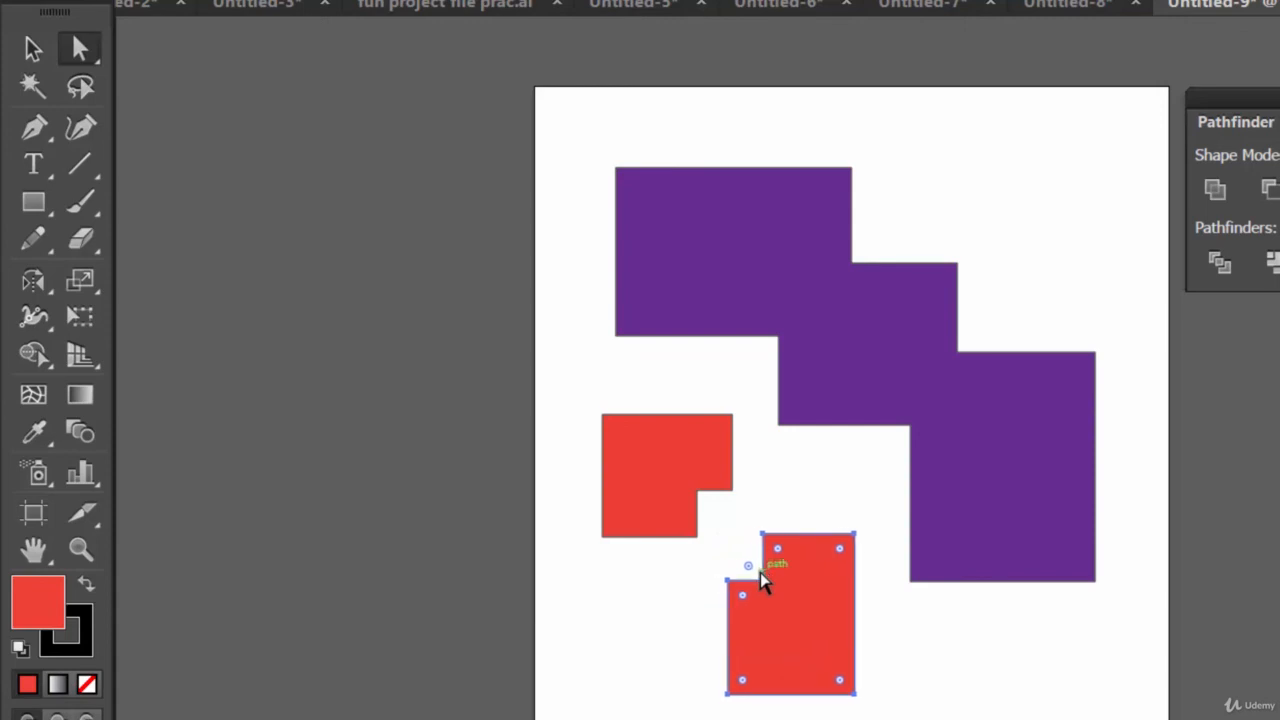
key(Up)
key(Up)
key(Down)
key(Down)
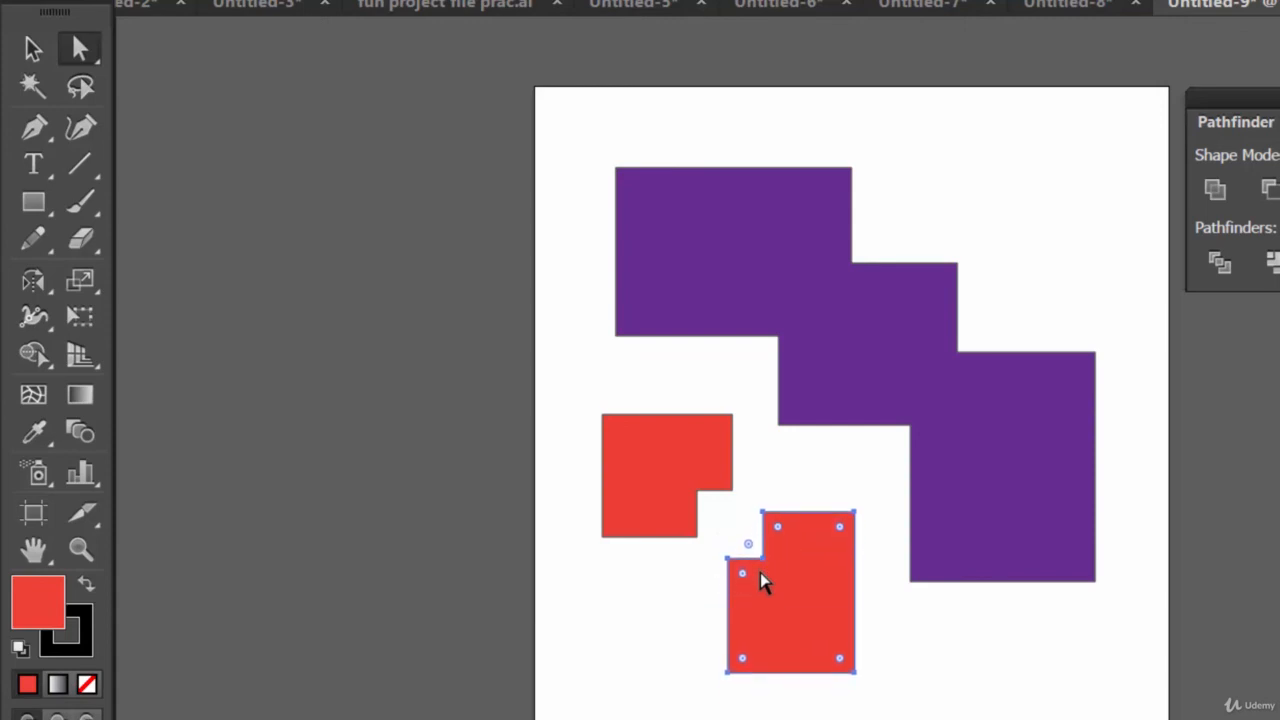
click(774, 440)
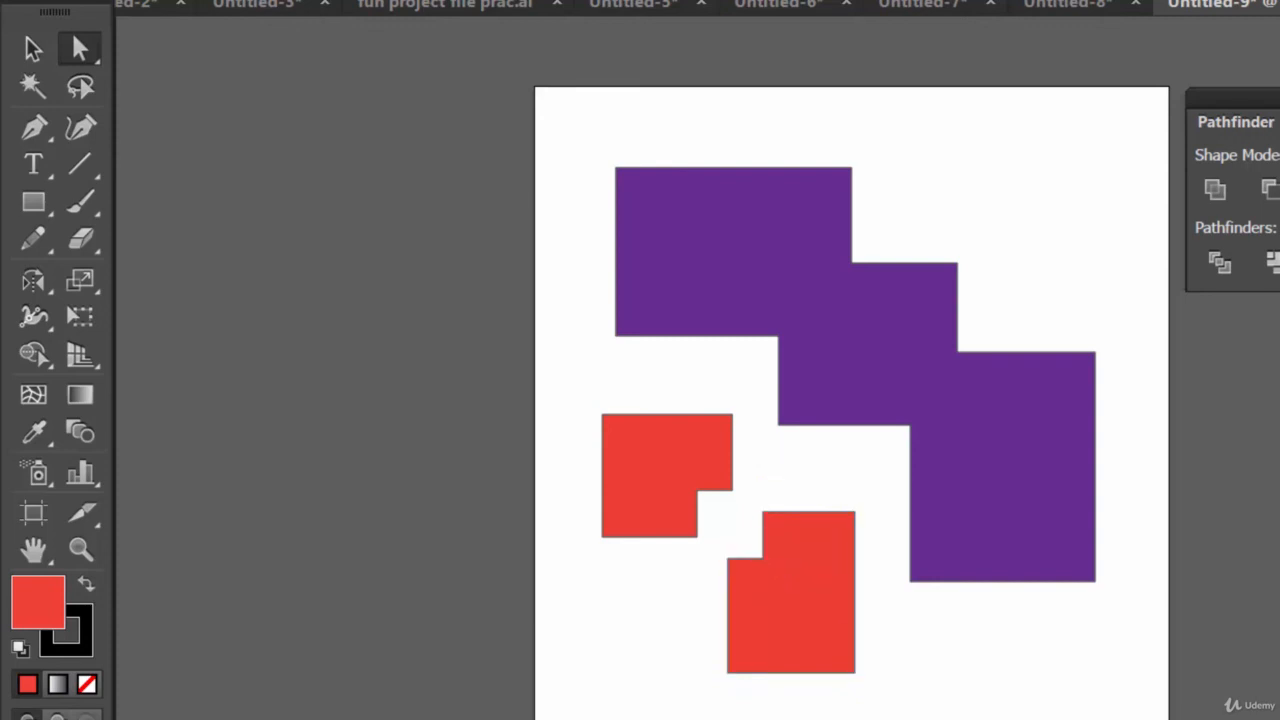